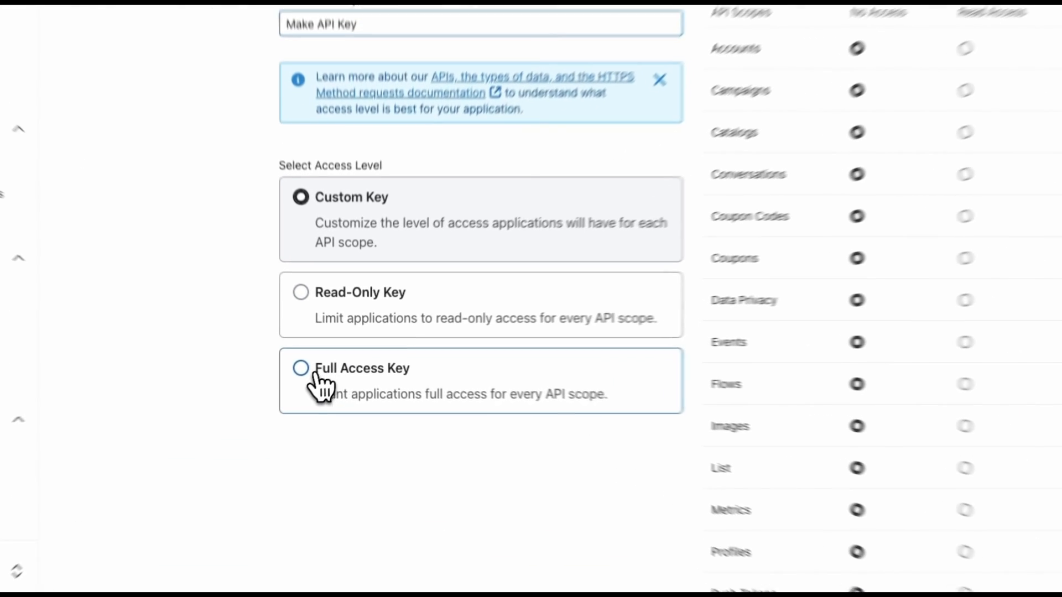
# - Create 'Make API Key' as a Full Access Key and copy its new private key
pyautogui.click(325, 388)
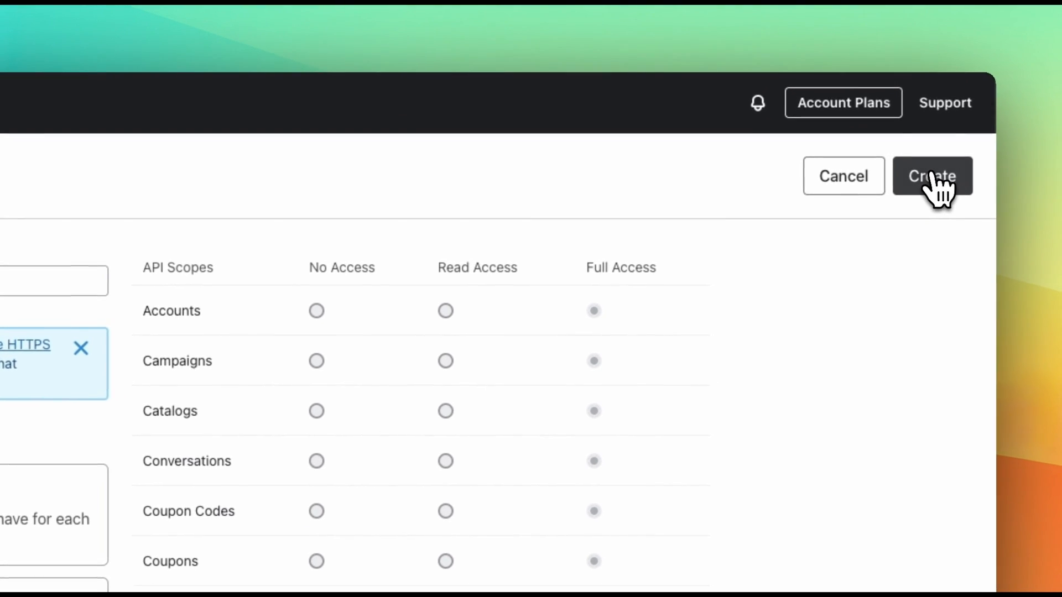
pyautogui.click(933, 180)
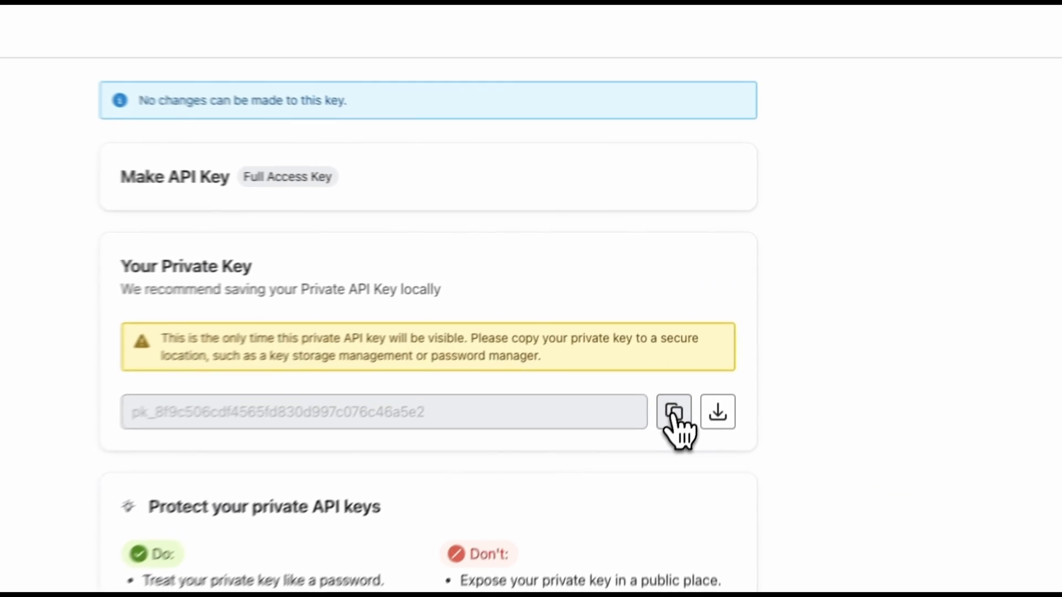
pyautogui.click(714, 343)
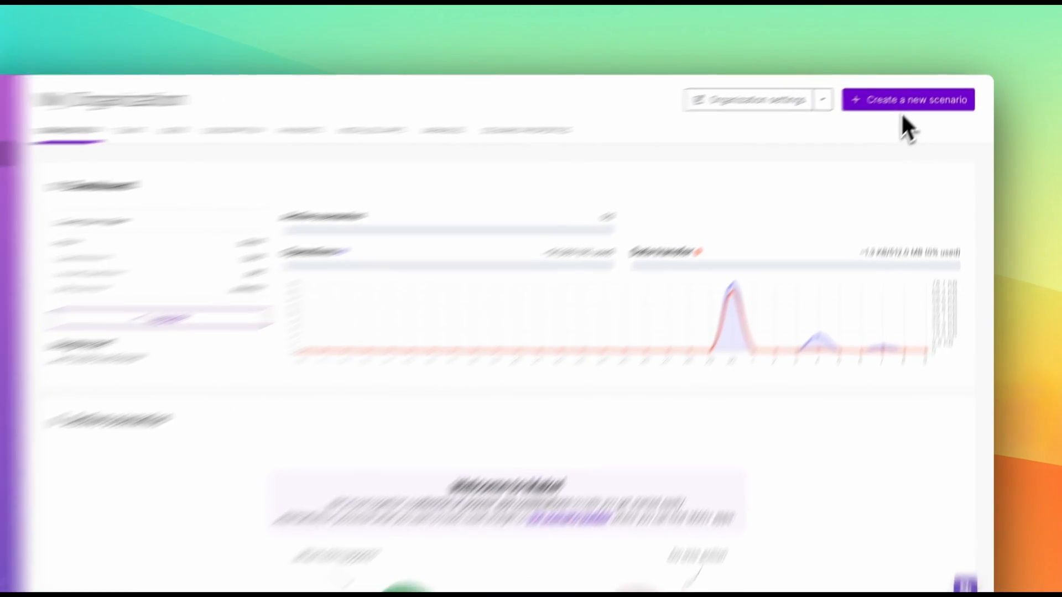
# - Start a new scenario and browse the HubSpot CRM modules found by searching 'hubs'
pyautogui.click(847, 128)
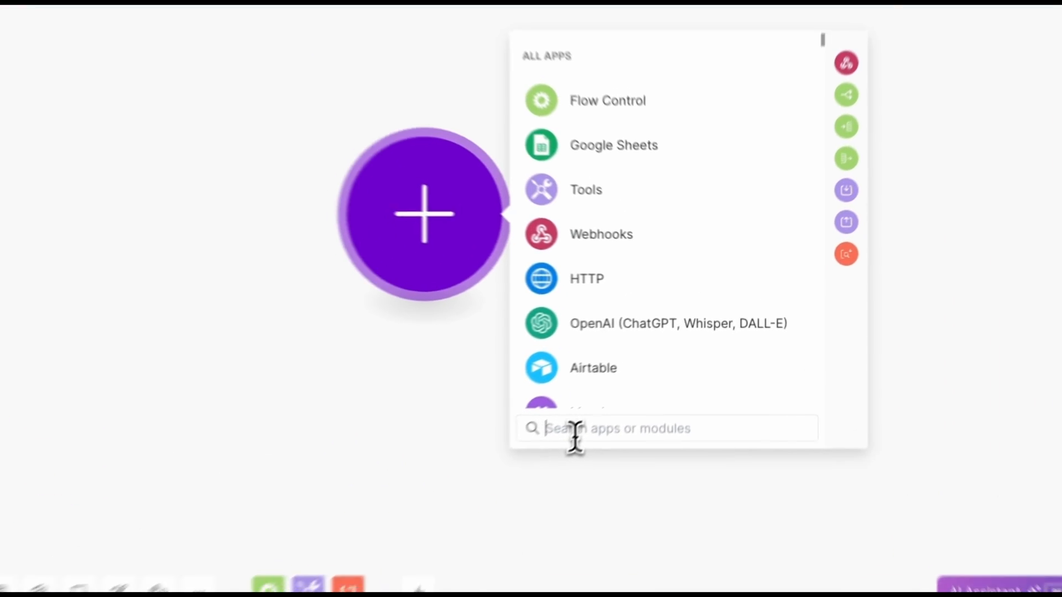
pyautogui.write('hubs')
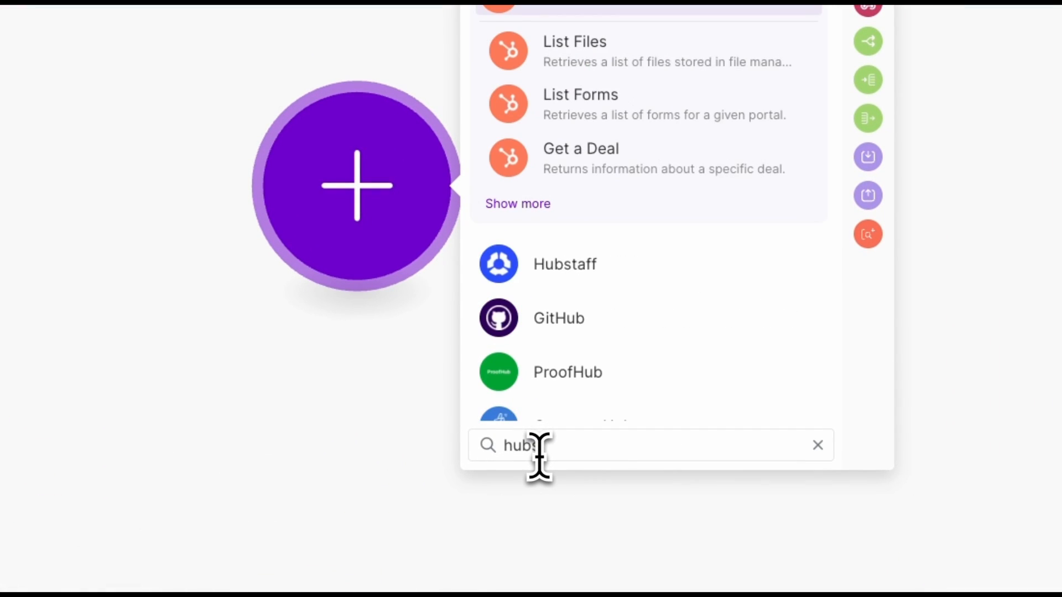
pyautogui.click(595, 6)
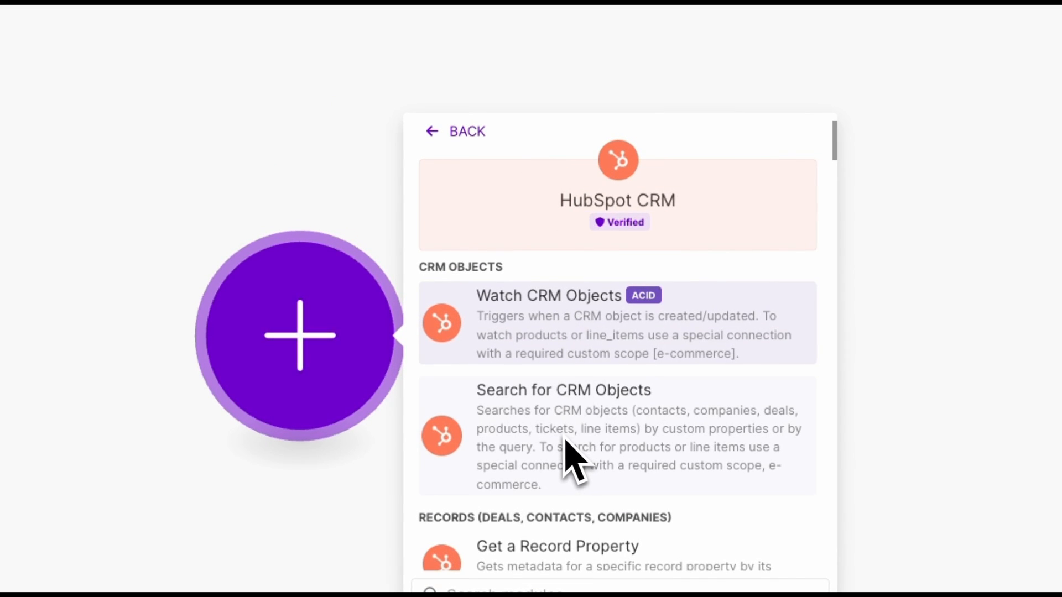
pyautogui.scroll(-2, 583, 467)
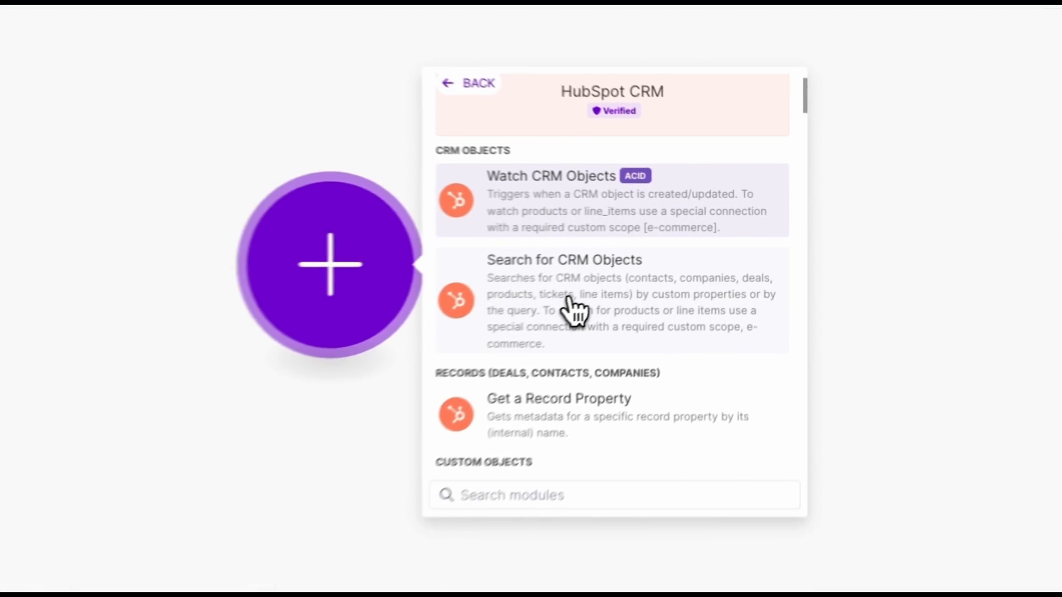
pyautogui.click(686, 288)
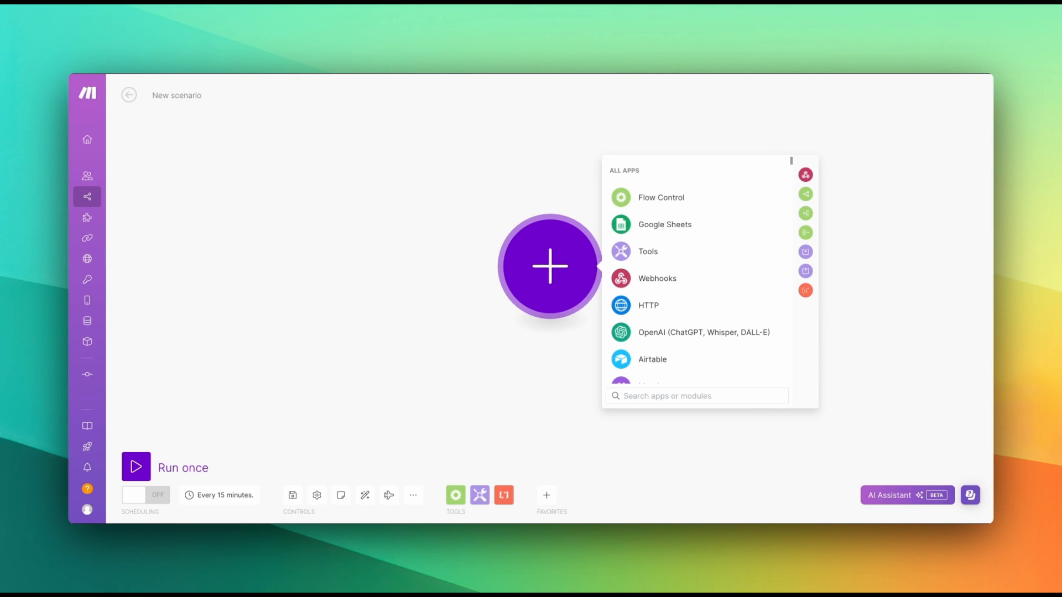
# - Add HubSpot CRM's List Contacts module as the first step, searching 'hubspot' then 'list'
pyautogui.click(756, 405)
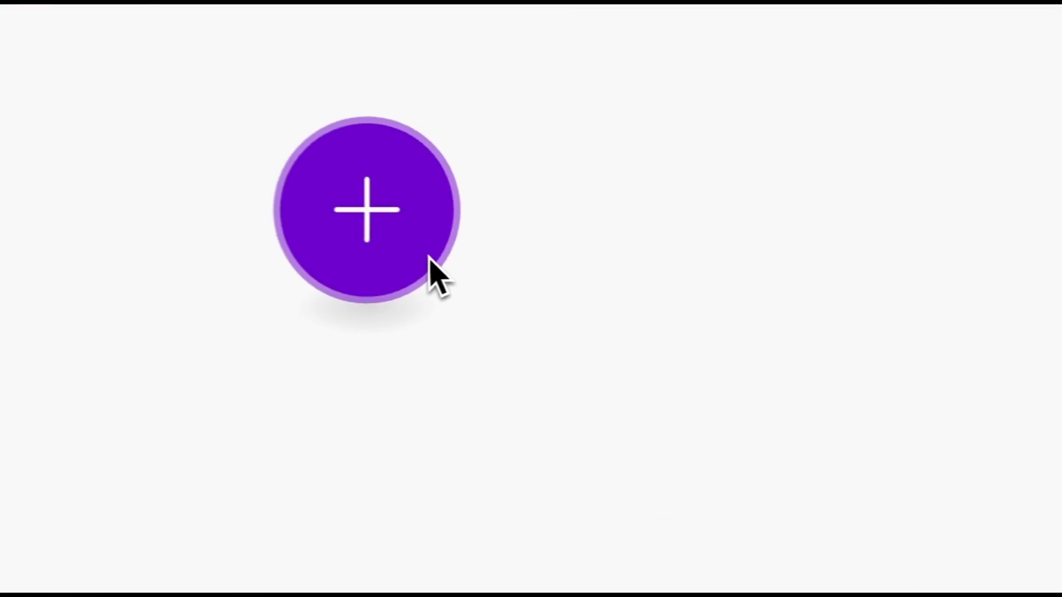
pyautogui.click(570, 291)
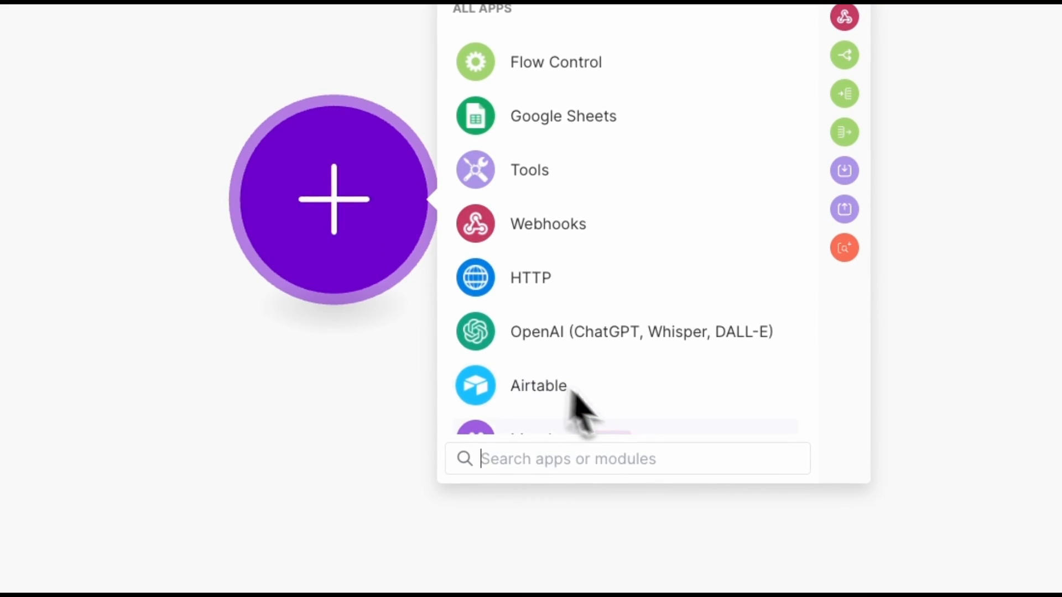
pyautogui.write('hubspot')
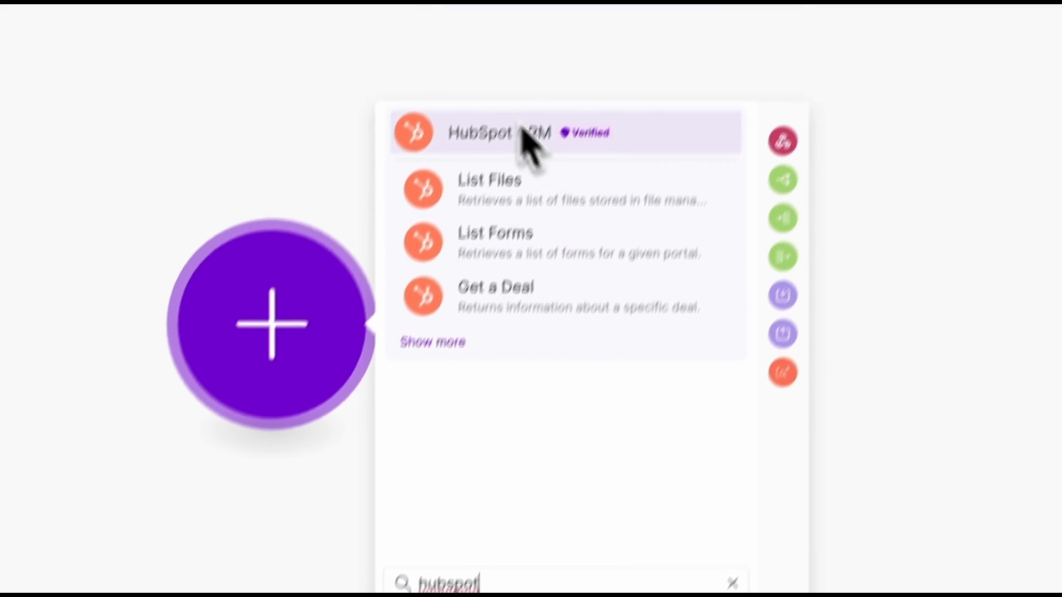
pyautogui.click(504, 136)
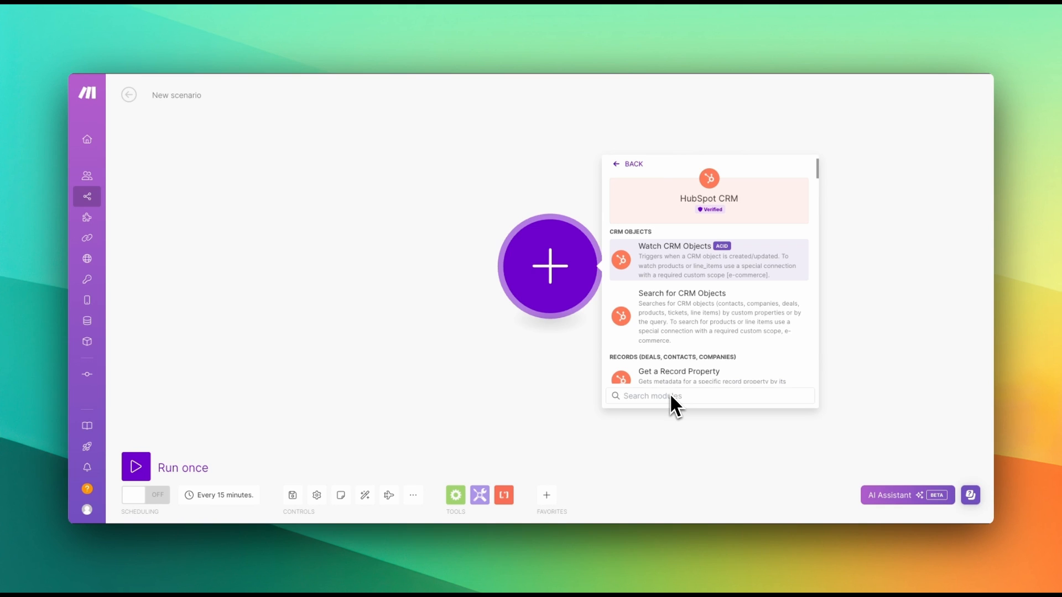
pyautogui.write('list')
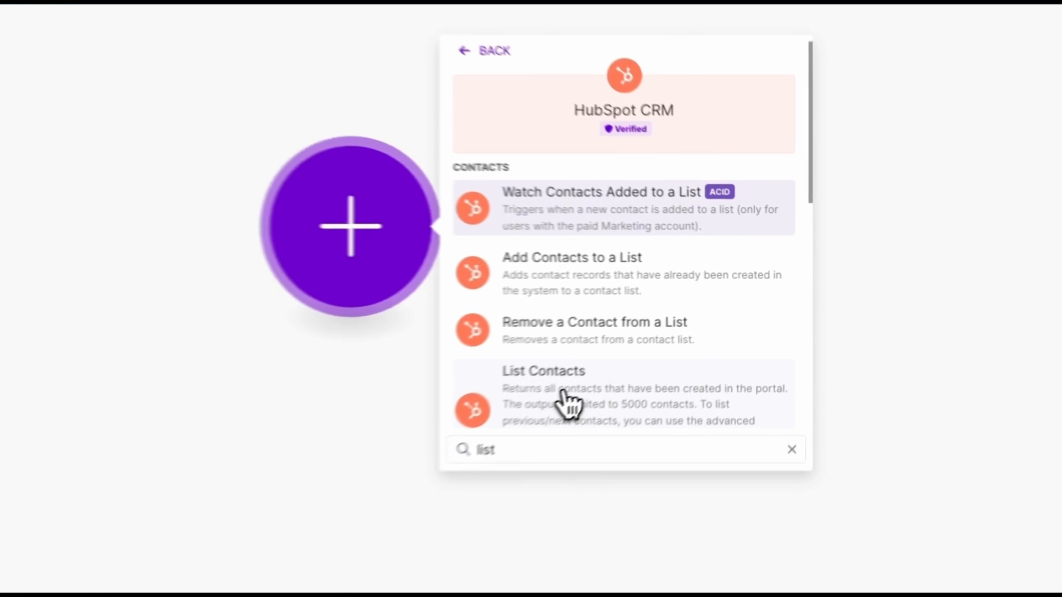
pyautogui.click(565, 401)
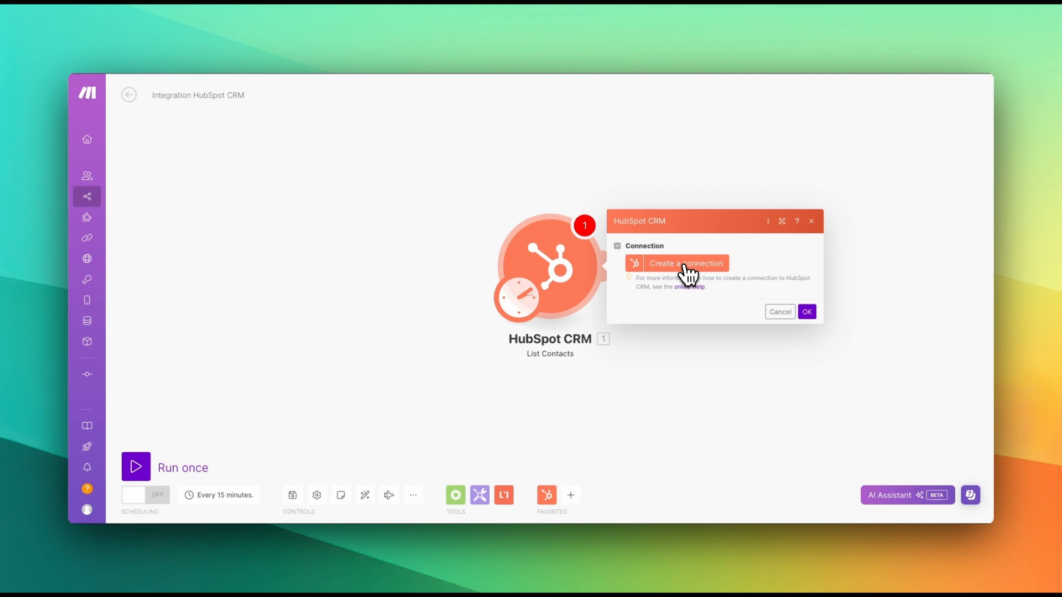
# - Save a new HubSpot connection under the default name 'My HubSpot CRM connection'
pyautogui.click(689, 268)
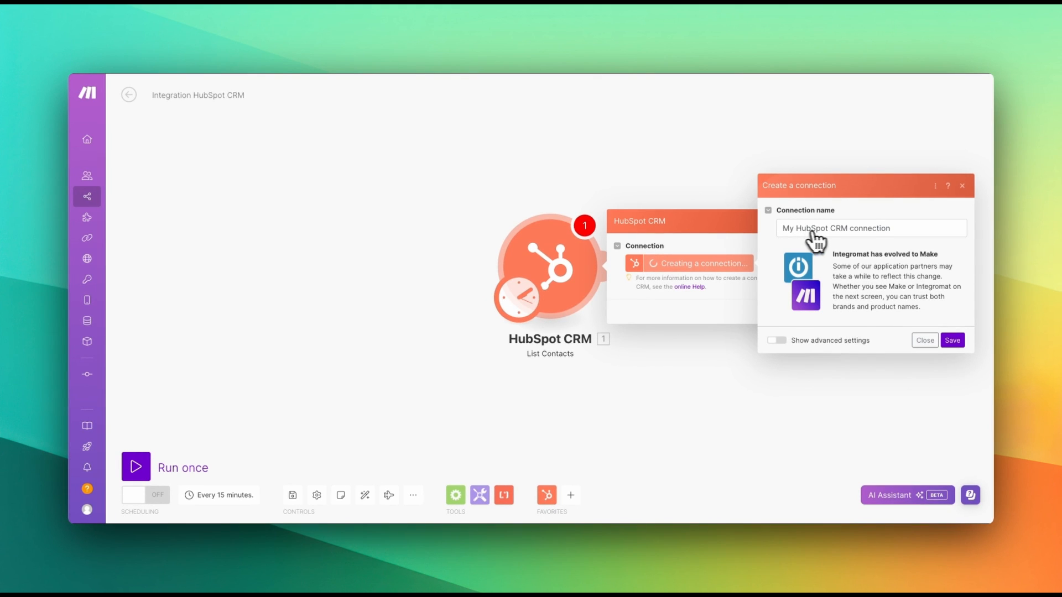
pyautogui.click(951, 340)
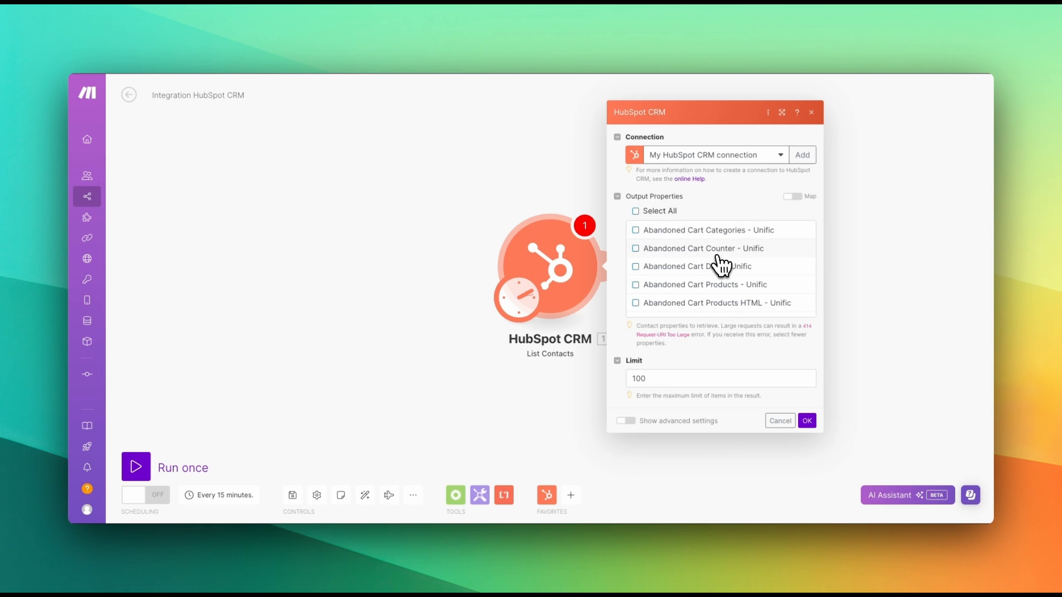
# - Scroll through the List Contacts Output Properties and reposition the module settings panel
pyautogui.scroll(-5, 719, 260)
pyautogui.scroll(-4, 718, 264)
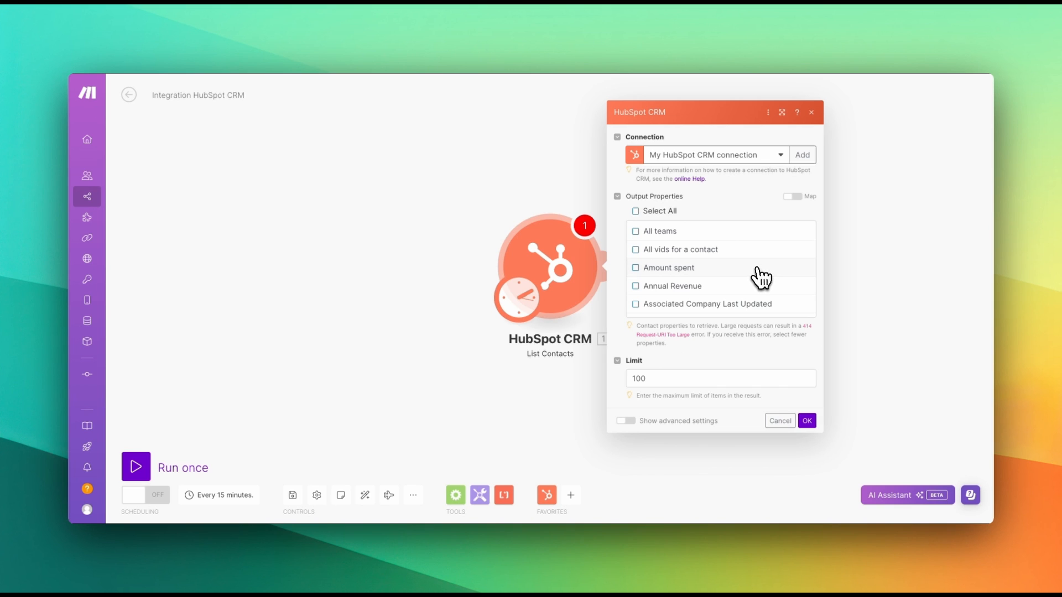
pyautogui.scroll(2, 748, 280)
pyautogui.scroll(-1, 791, 260)
pyautogui.moveTo(813, 232); pyautogui.dragTo(813, 234)
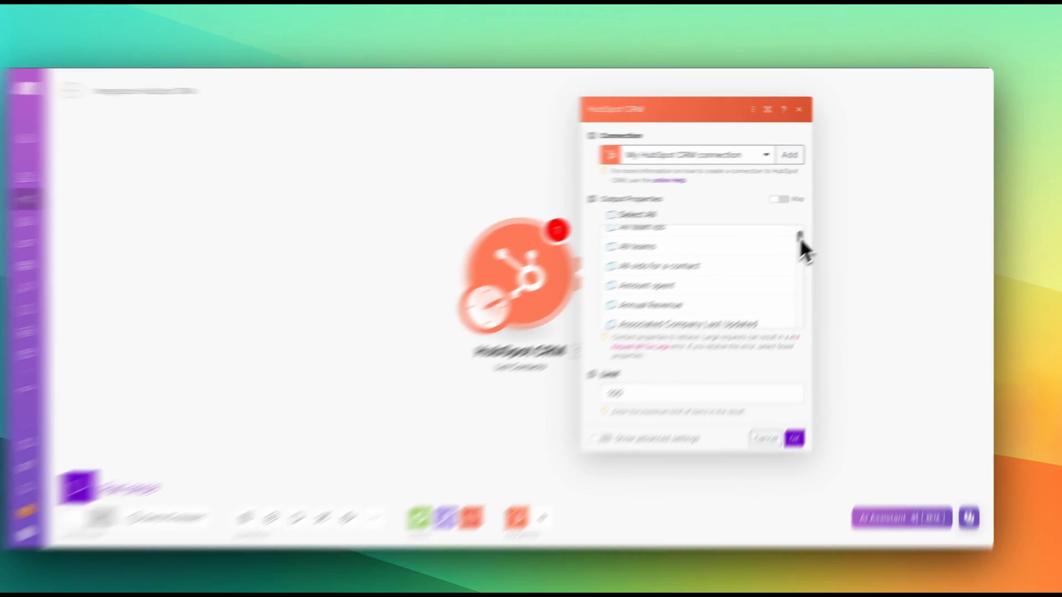
pyautogui.moveTo(632, 301); pyautogui.dragTo(468, 479)
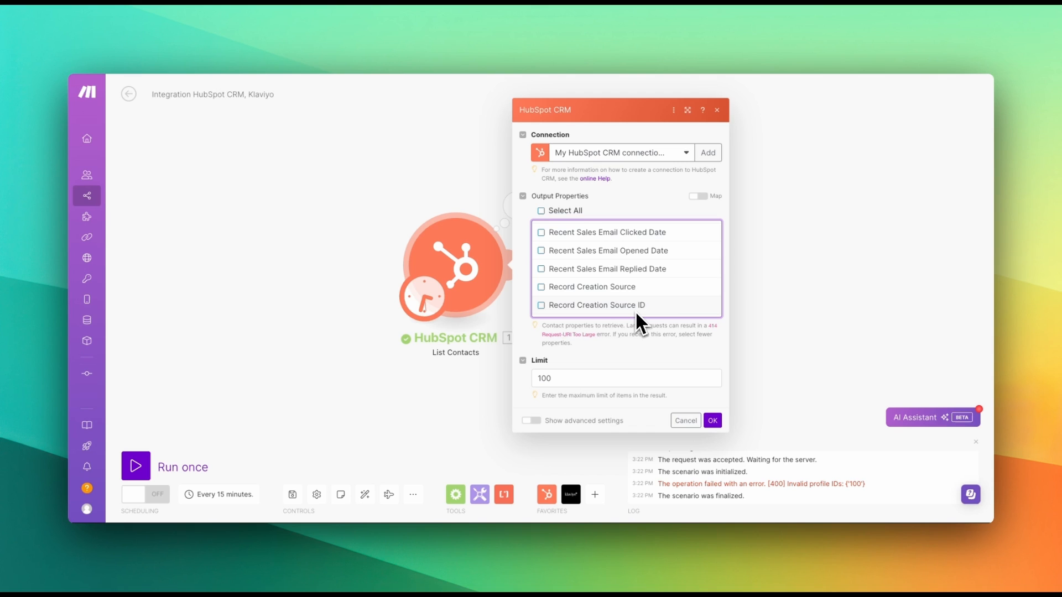
# - Tick First Name, Last Name and Email under Output Properties, then confirm with OK
pyautogui.moveTo(719, 302); pyautogui.dragTo(719, 257)
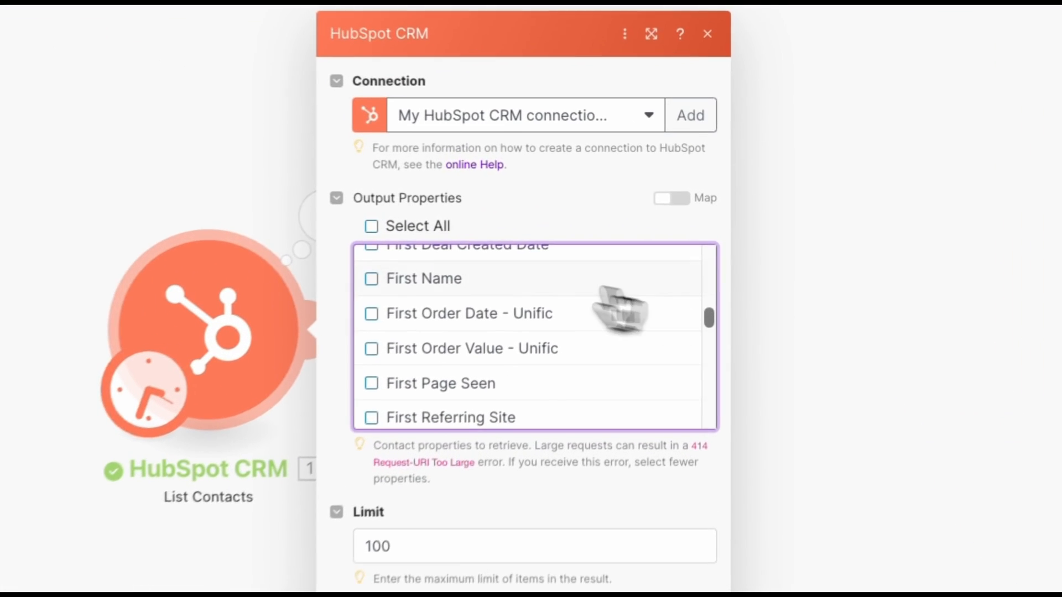
pyautogui.click(356, 282)
pyautogui.scroll(-10, 676, 339)
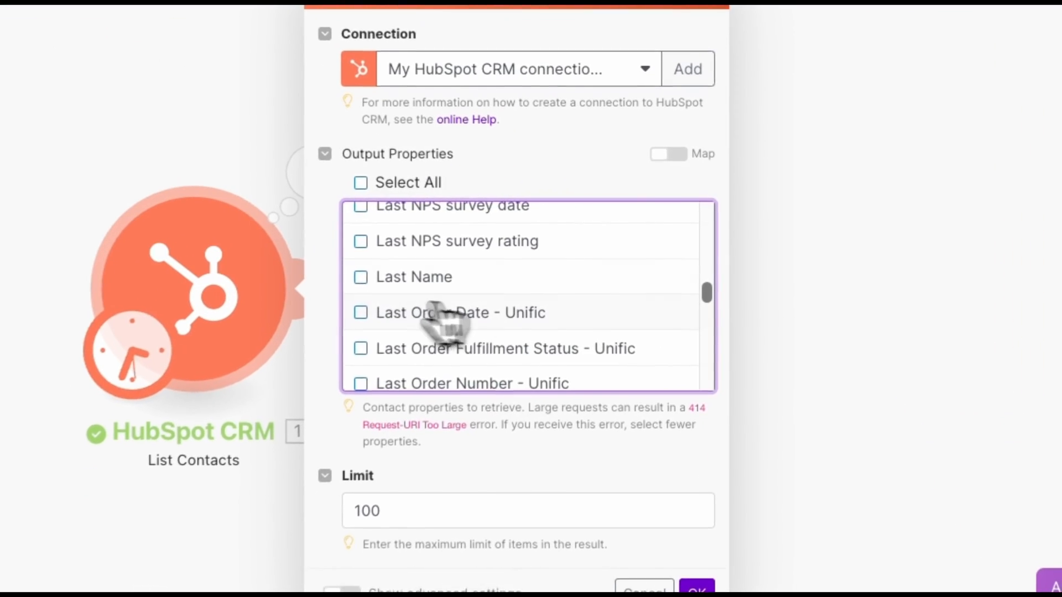
pyautogui.click(356, 282)
pyautogui.scroll(2, 700, 326)
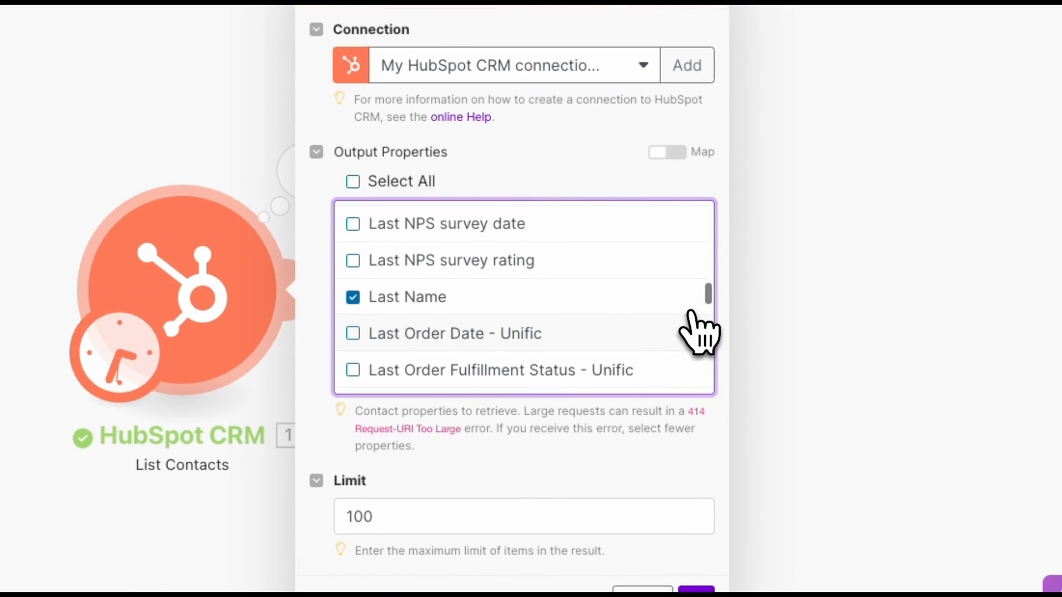
pyautogui.scroll(15, 714, 304)
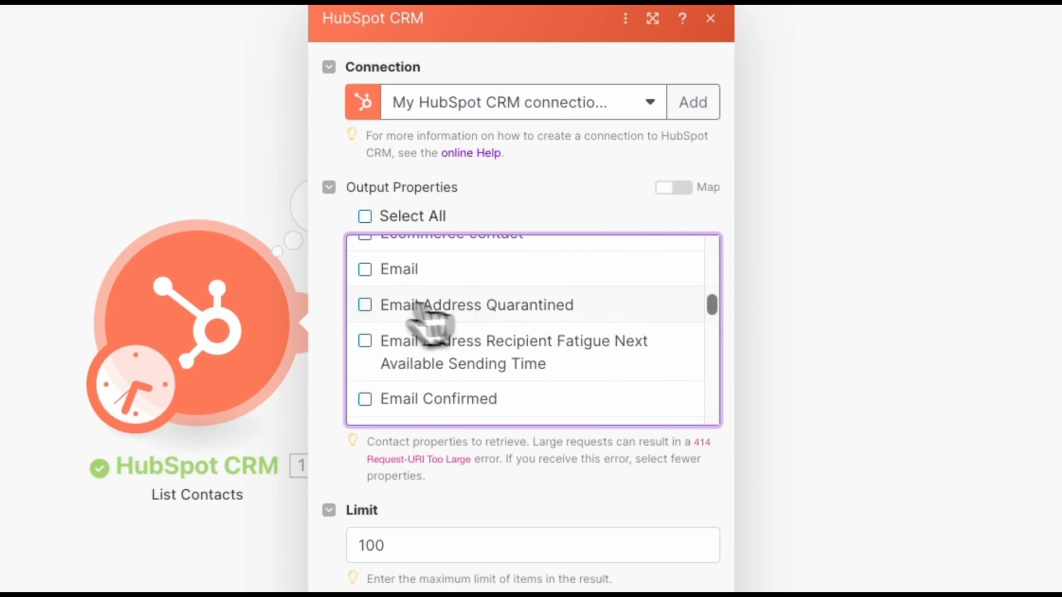
pyautogui.click(358, 272)
pyautogui.scroll(5, 713, 288)
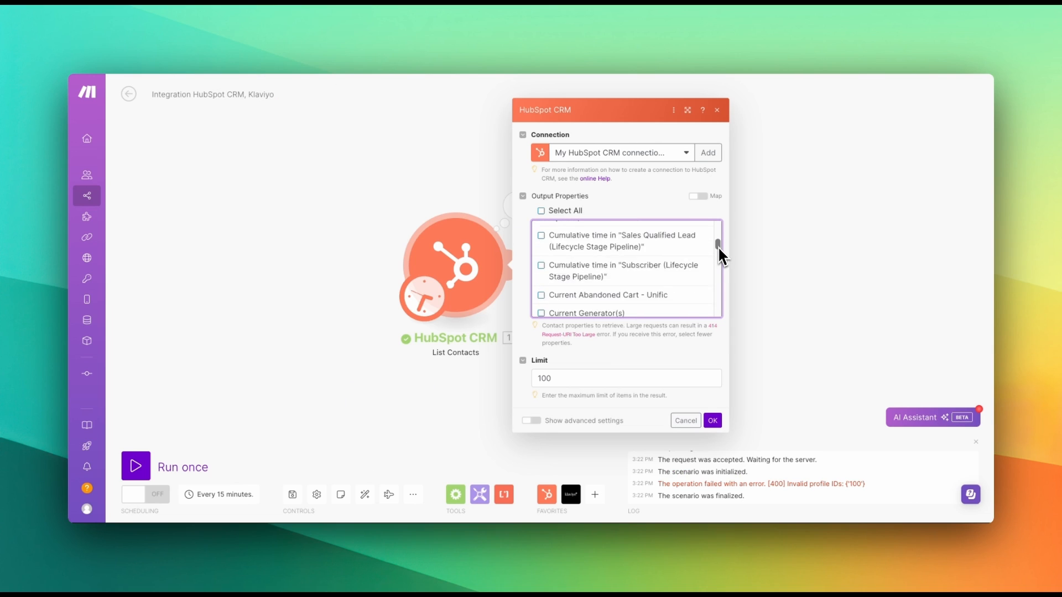
pyautogui.scroll(10, 717, 247)
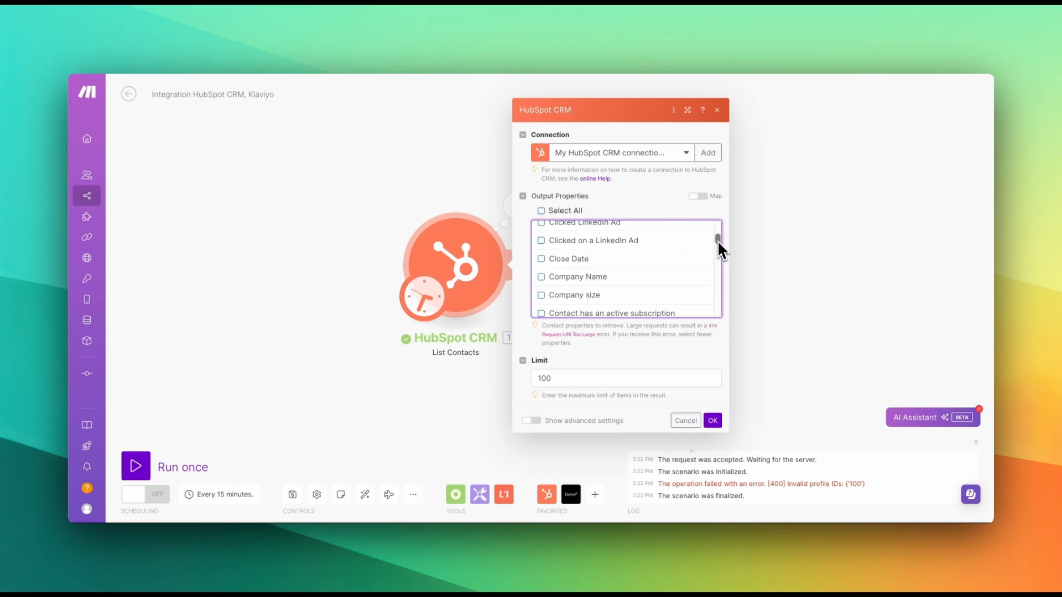
pyautogui.scroll(10, 718, 240)
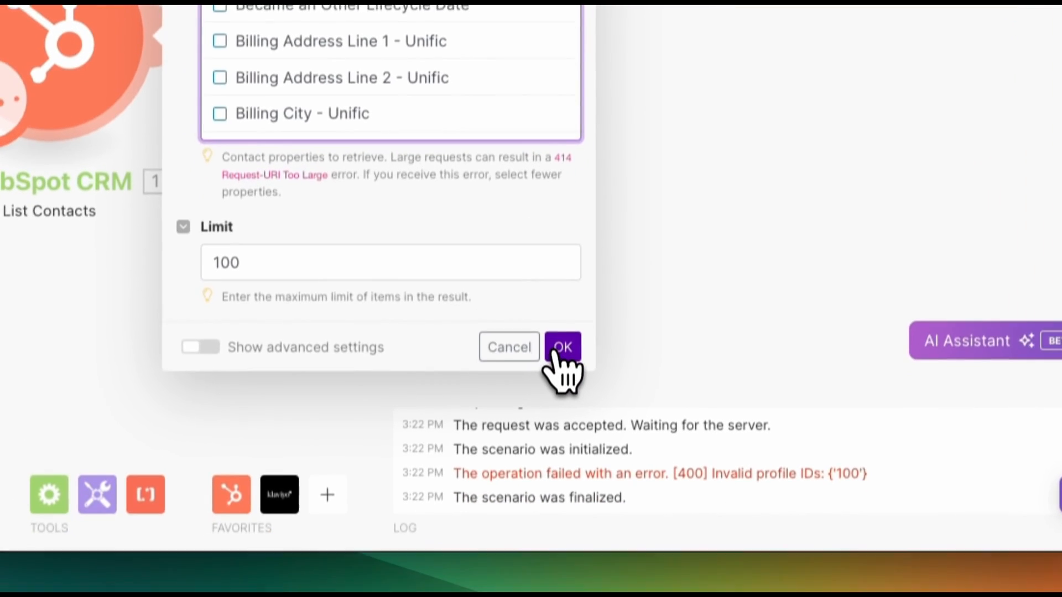
pyautogui.click(559, 332)
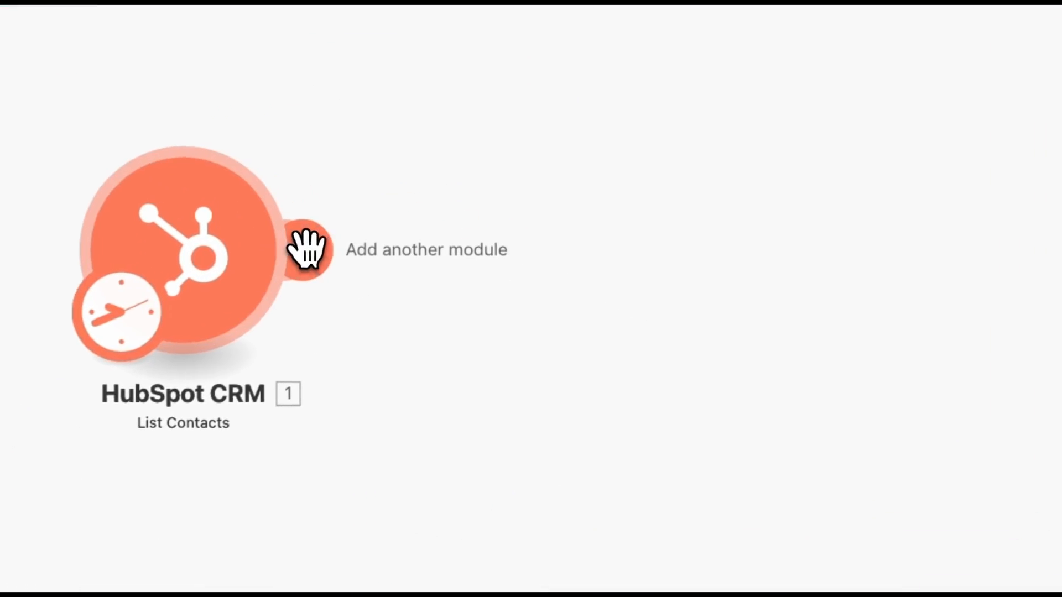
# - Add a Klaviyo module after HubSpot and filter its actions by 'crea'
pyautogui.click(515, 275)
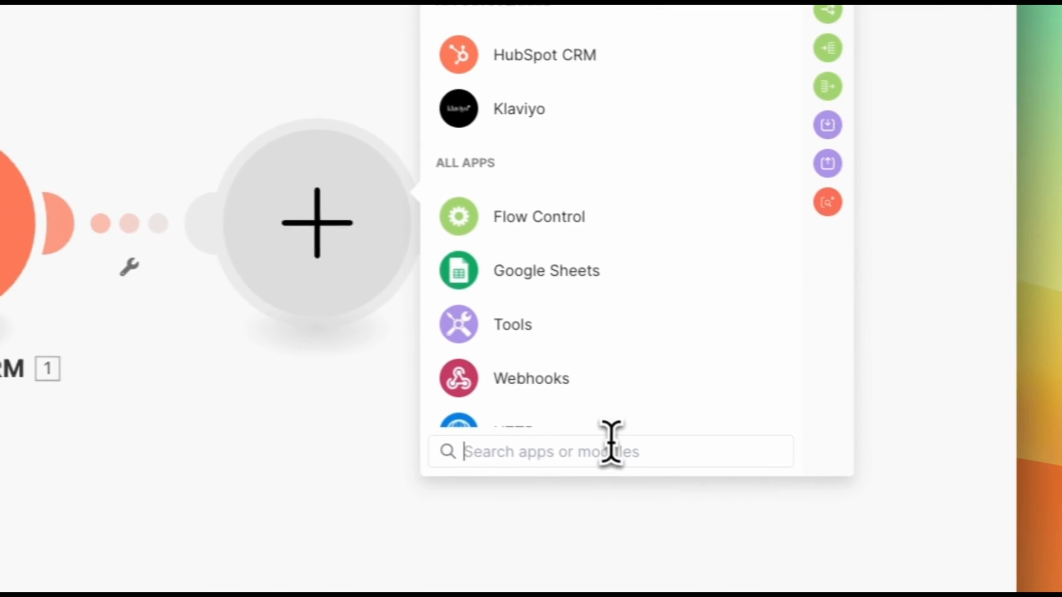
pyautogui.write('k')
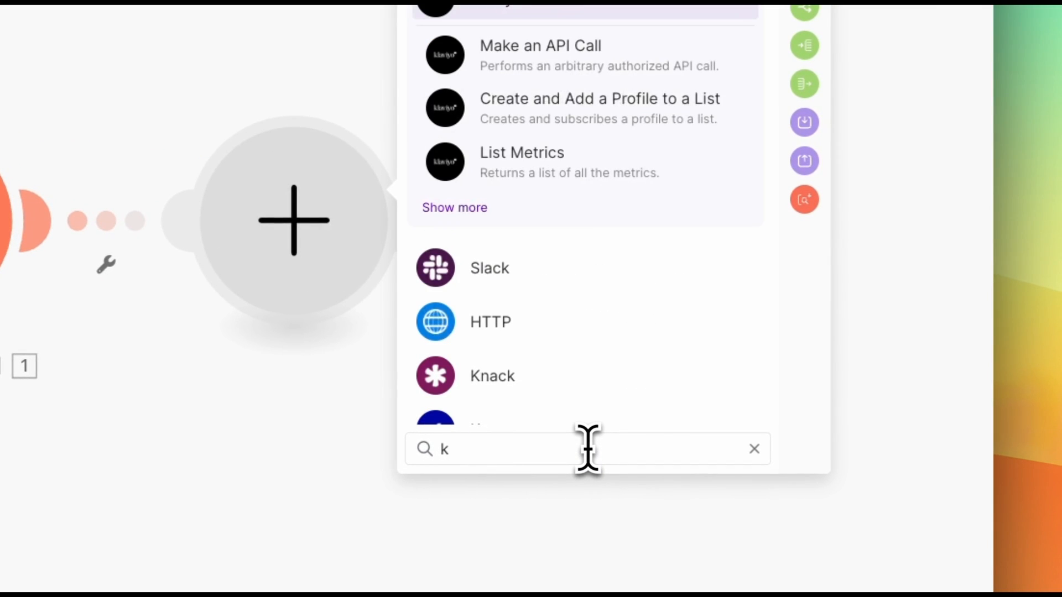
pyautogui.click(506, 217)
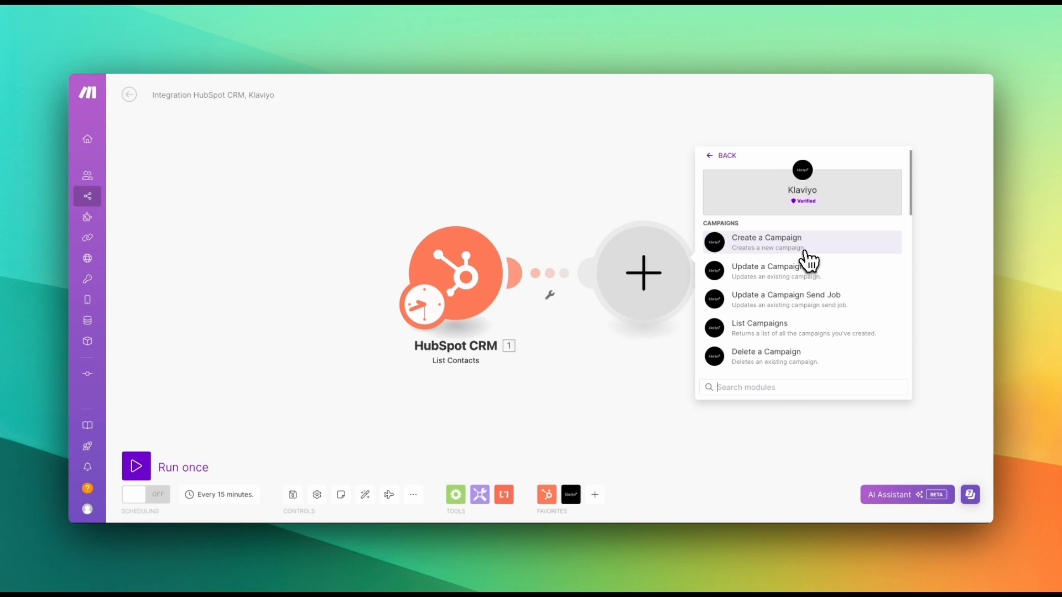
pyautogui.write('crea')
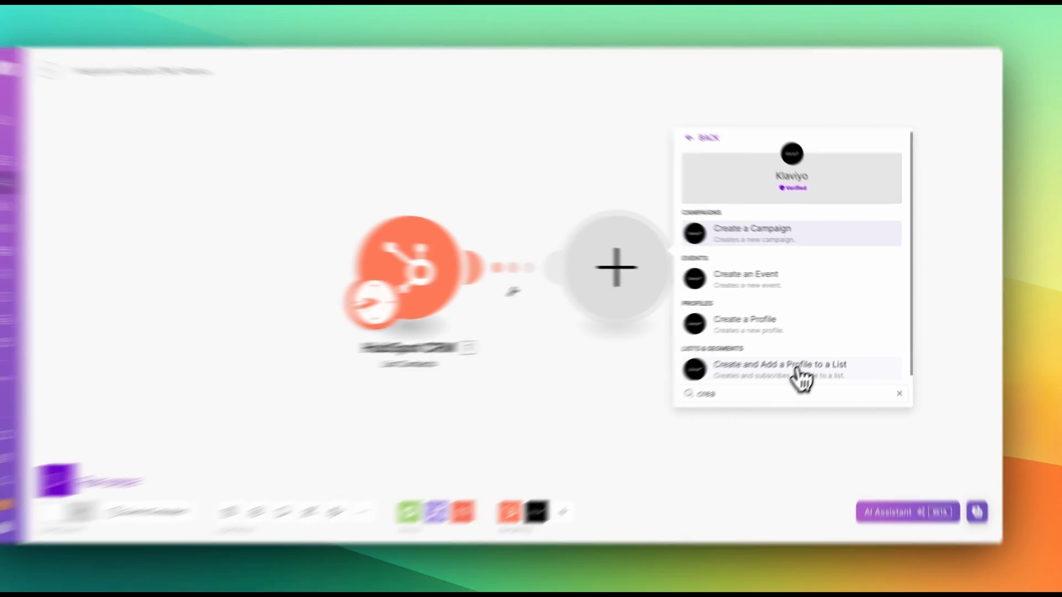
# - Add 'Create and Add a Profile to a List' and save a Klaviyo connection using the pasted private API key
pyautogui.click(808, 366)
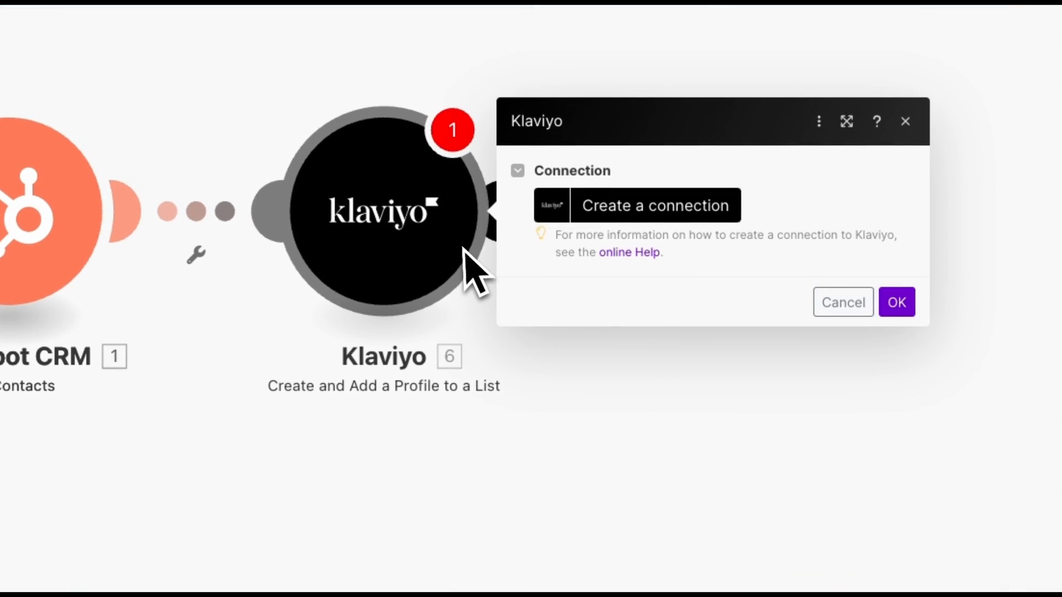
pyautogui.click(720, 207)
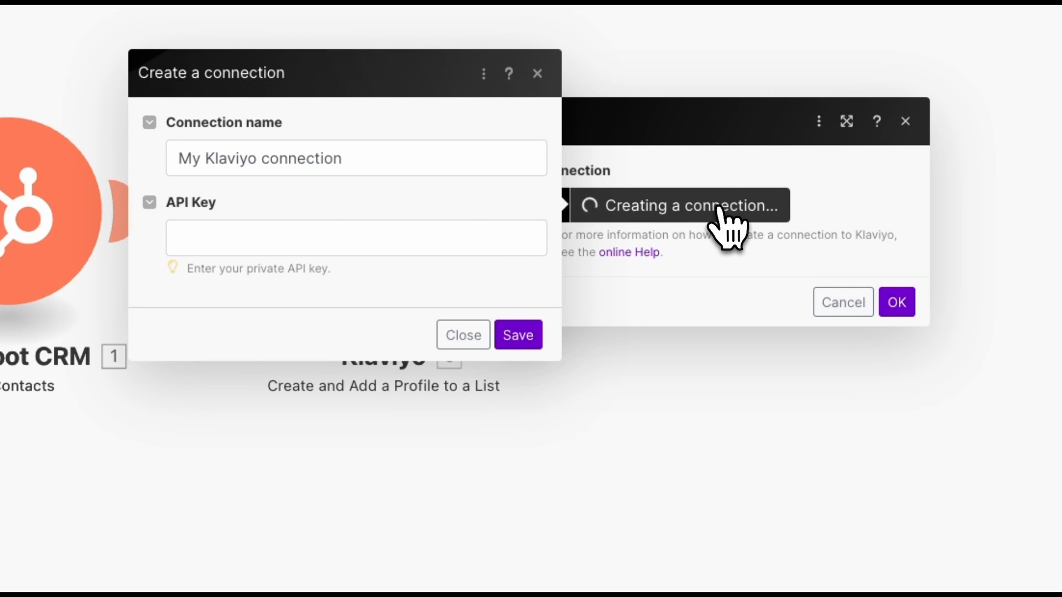
pyautogui.click(316, 239)
pyautogui.hotkey('ctrl', 'v')
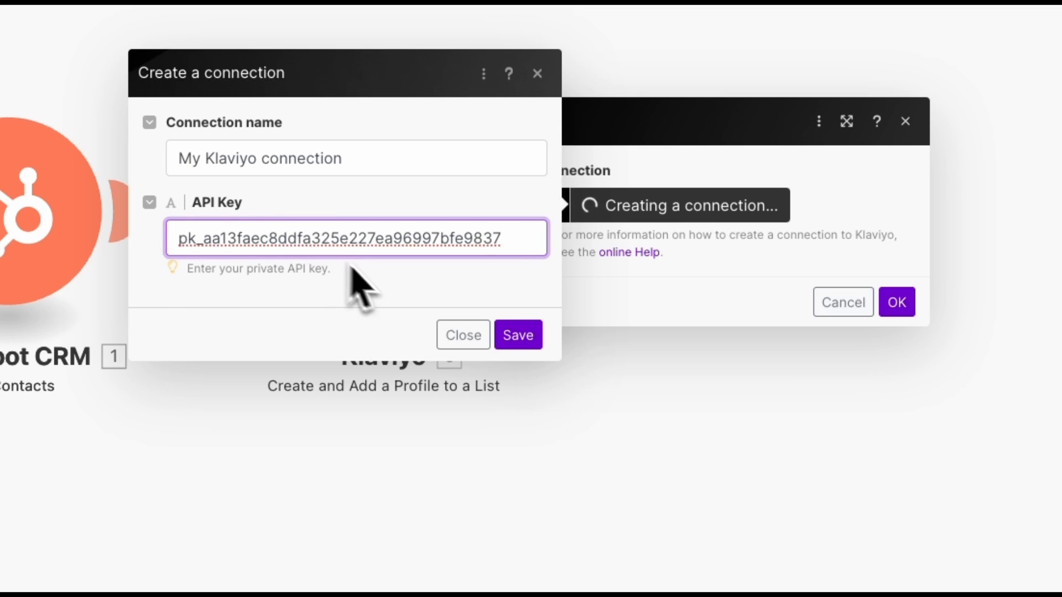
pyautogui.click(518, 335)
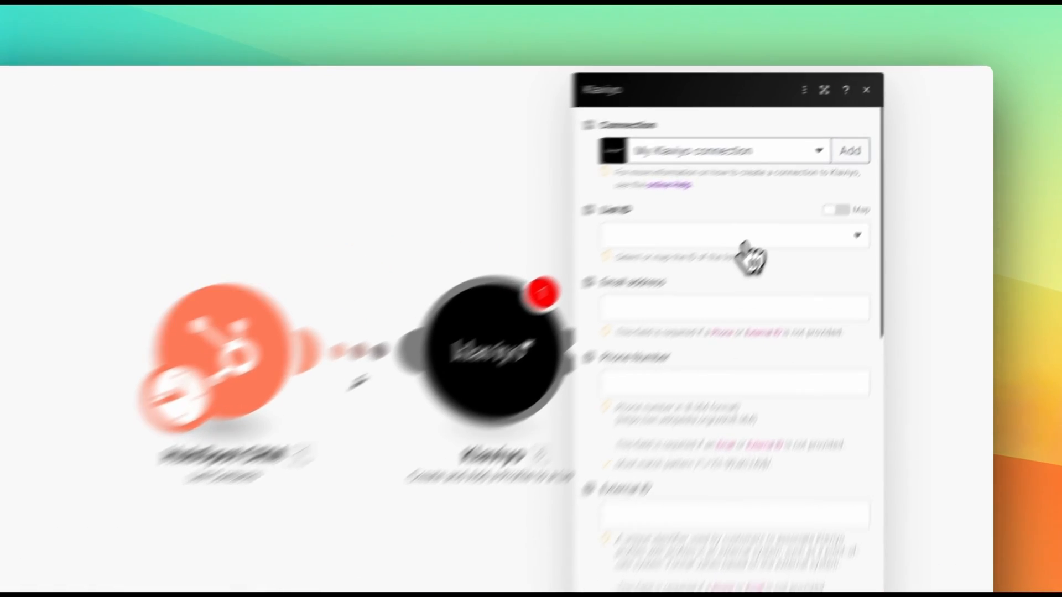
# - Choose 'New Hubspot Contacts' from the Klaviyo step's List ID dropdown
pyautogui.click(819, 195)
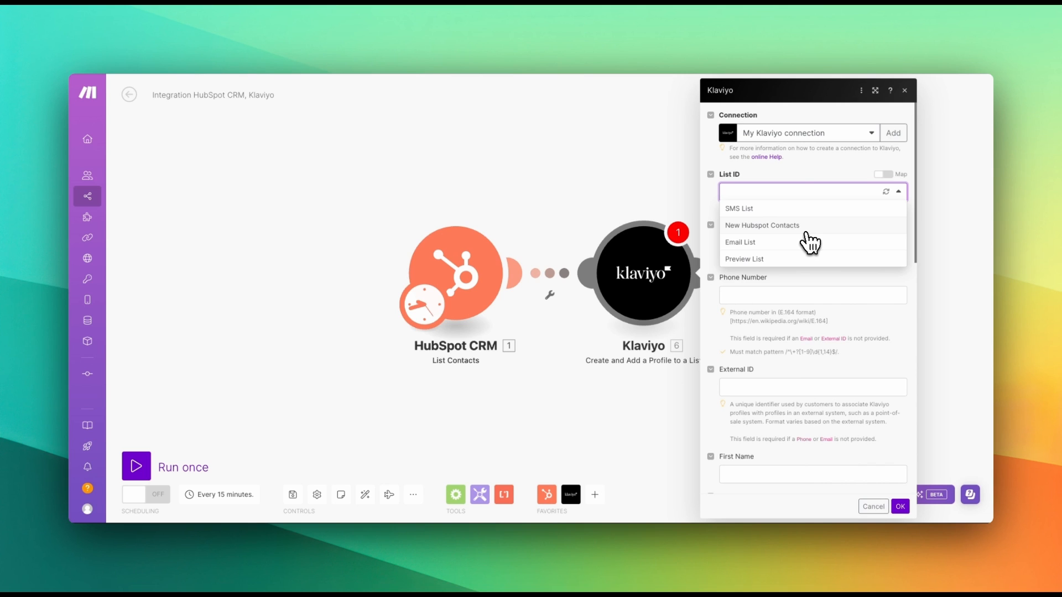
pyautogui.click(806, 231)
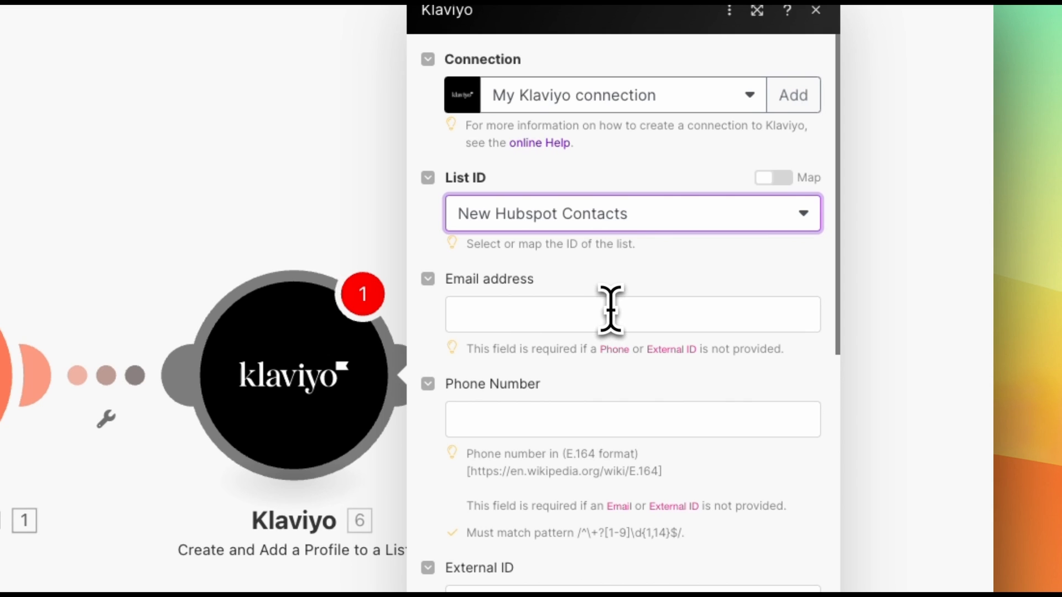
pyautogui.click(611, 308)
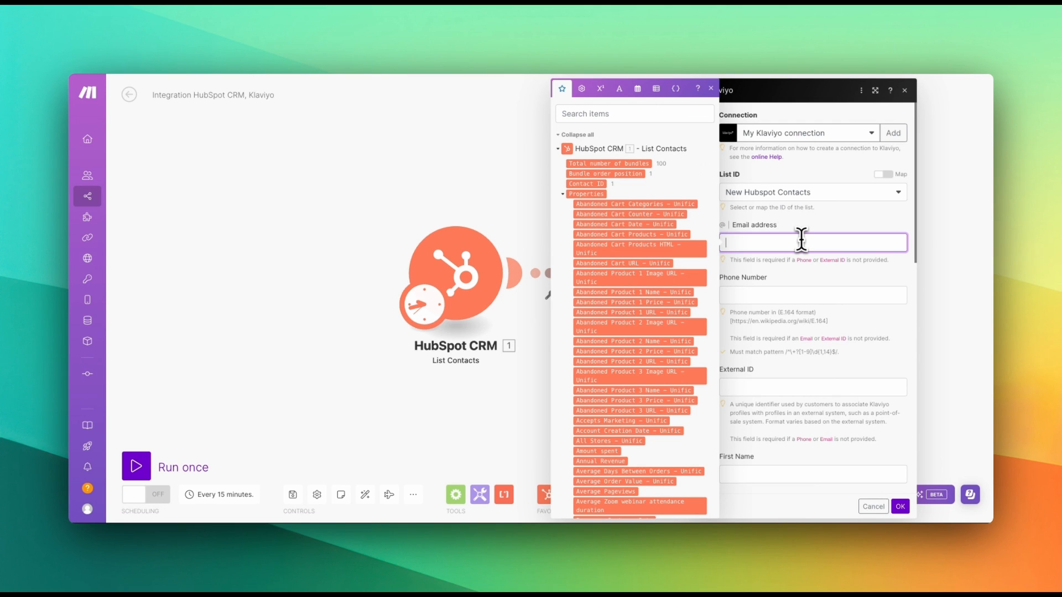
pyautogui.scroll(-10, 623, 213)
pyautogui.moveTo(590, 214); pyautogui.dragTo(760, 243)
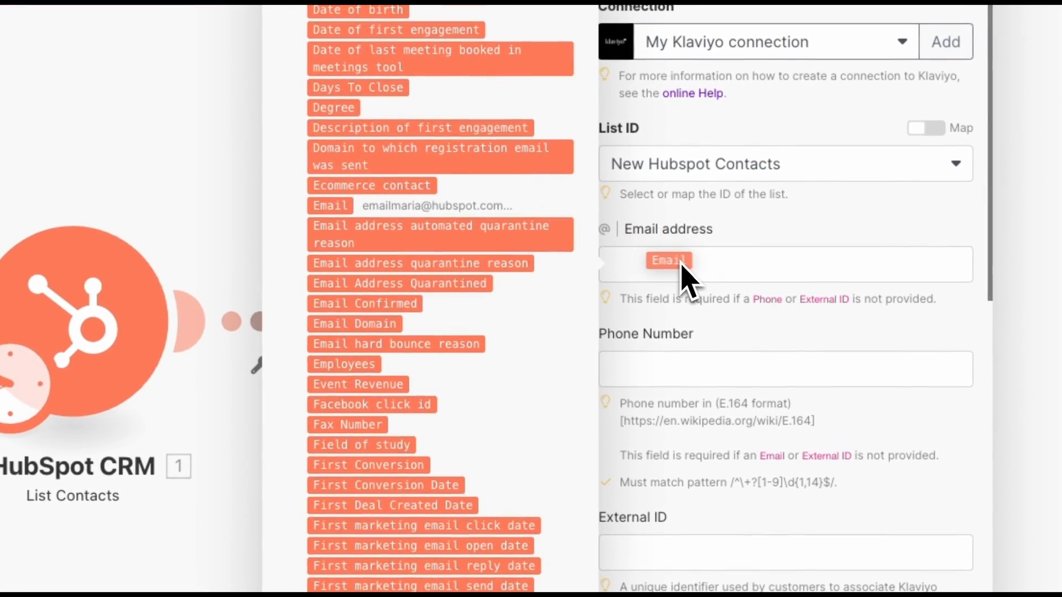
pyautogui.moveTo(684, 277); pyautogui.dragTo(687, 282)
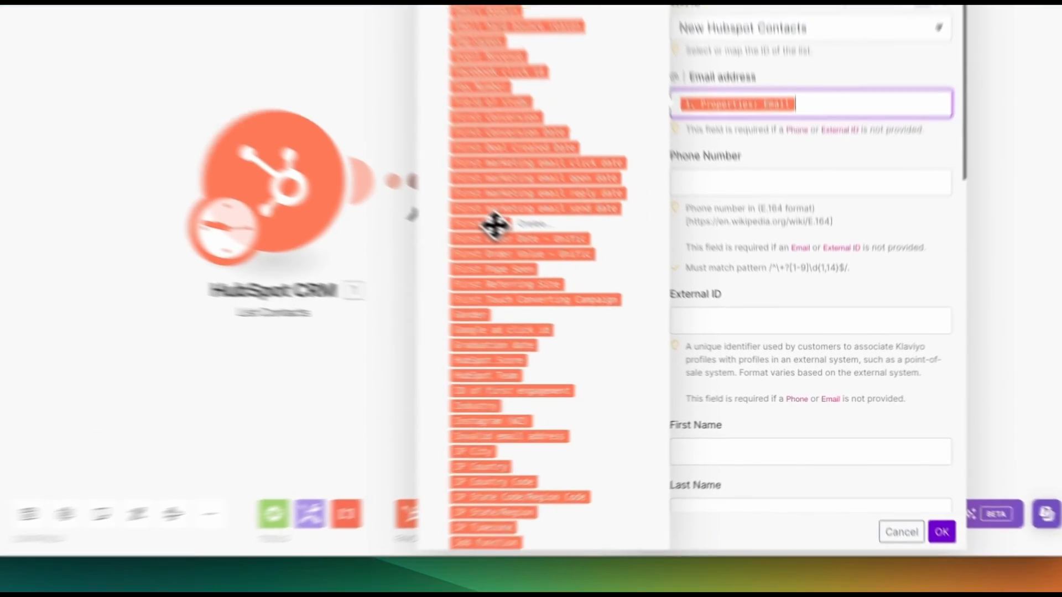
pyautogui.scroll(-4, 493, 225)
pyautogui.moveTo(380, 149); pyautogui.dragTo(711, 473)
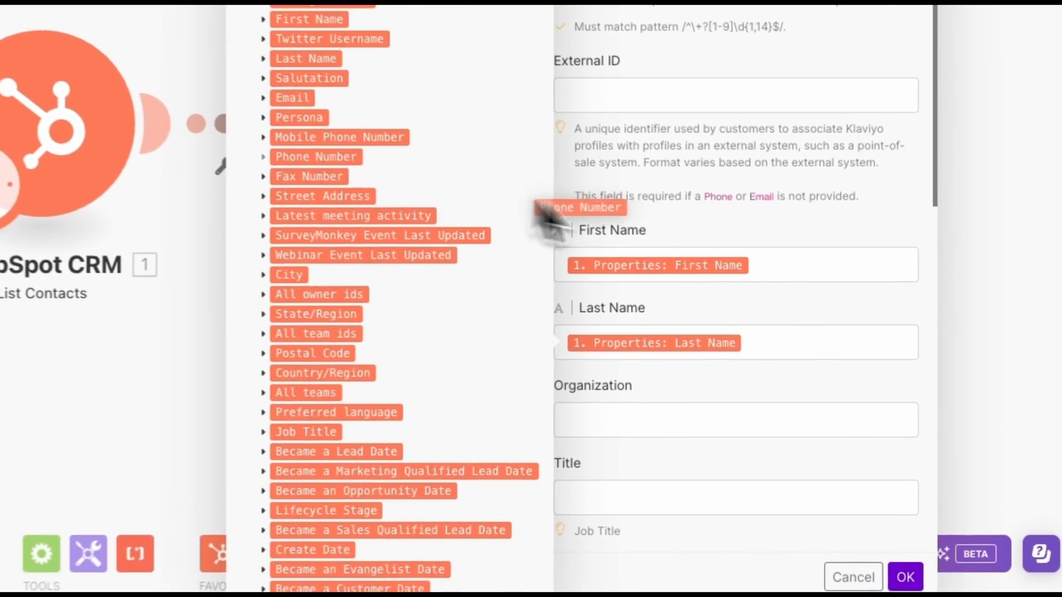
pyautogui.moveTo(604, 214); pyautogui.dragTo(636, 137)
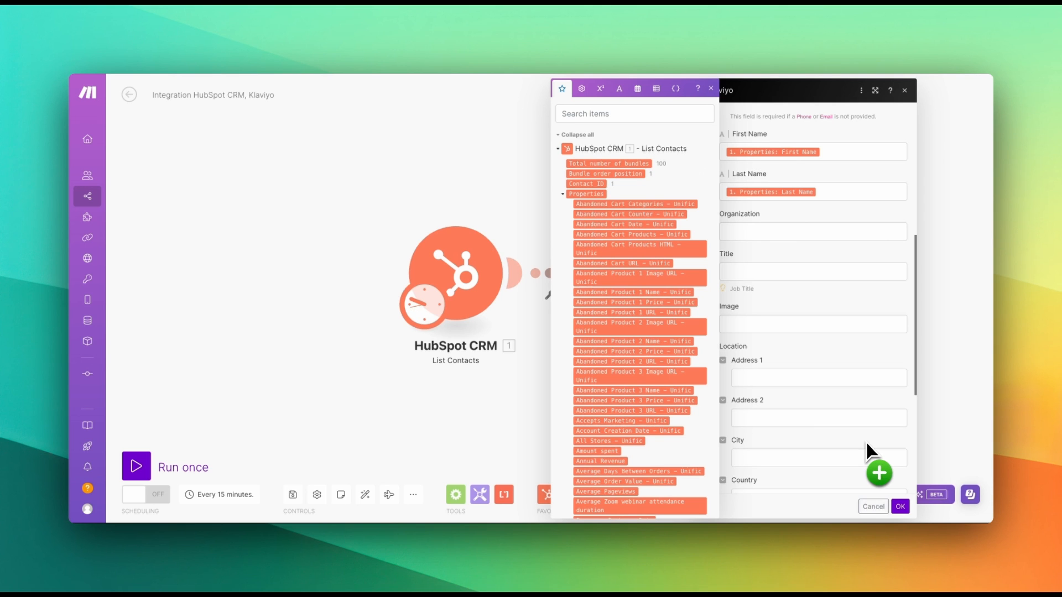
pyautogui.scroll(-3, 891, 474)
pyautogui.click(902, 507)
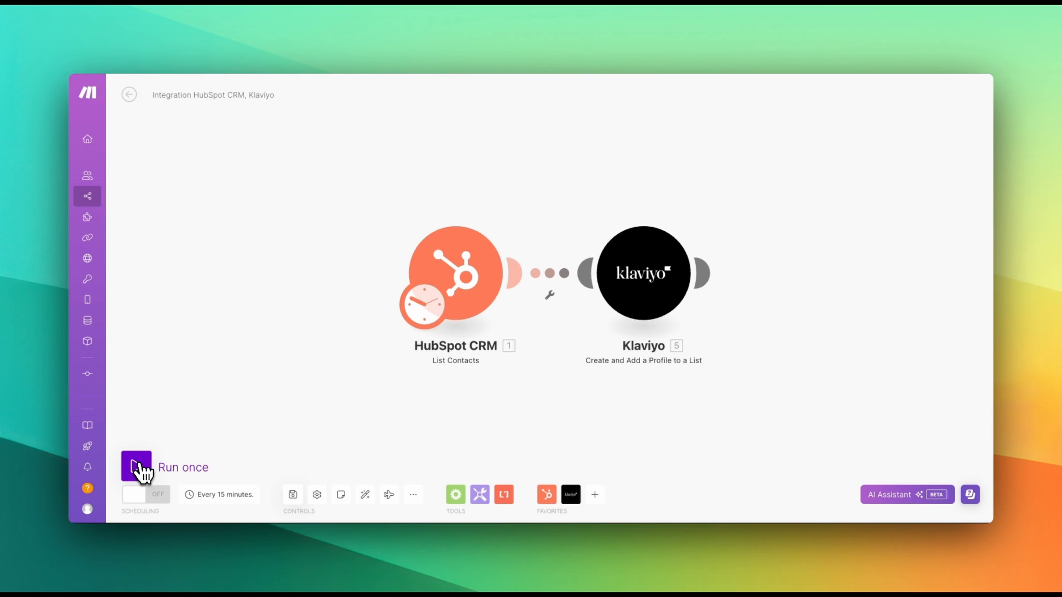
# - Run the scenario once and show the Klaviyo module's eight operation results
pyautogui.click(139, 468)
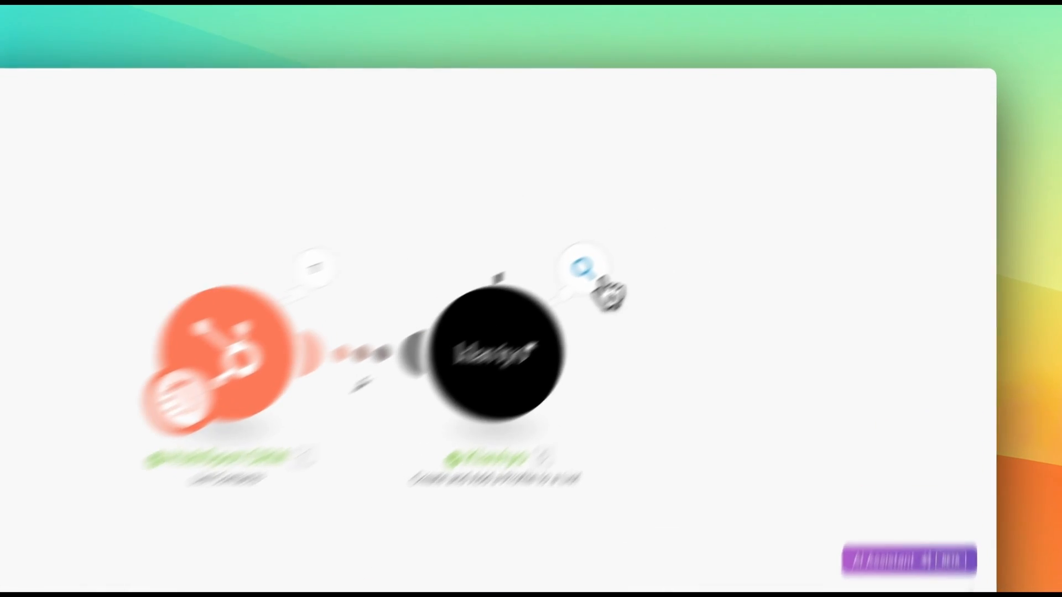
pyautogui.click(708, 216)
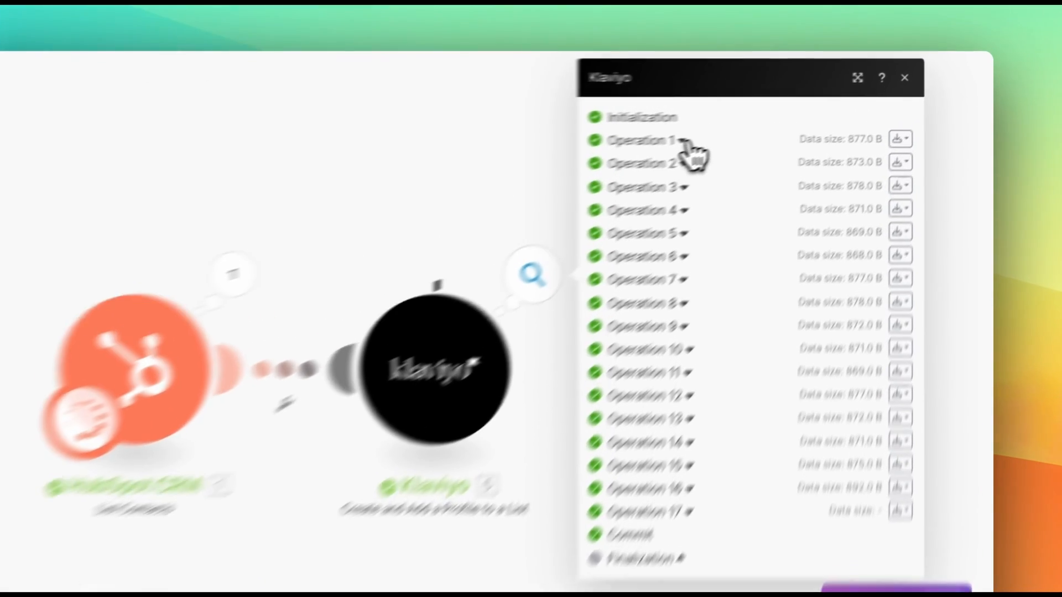
# - Review the profiles Klaviyo Operations 1 and 2 created on list T46kCc, then close the results
pyautogui.click(799, 131)
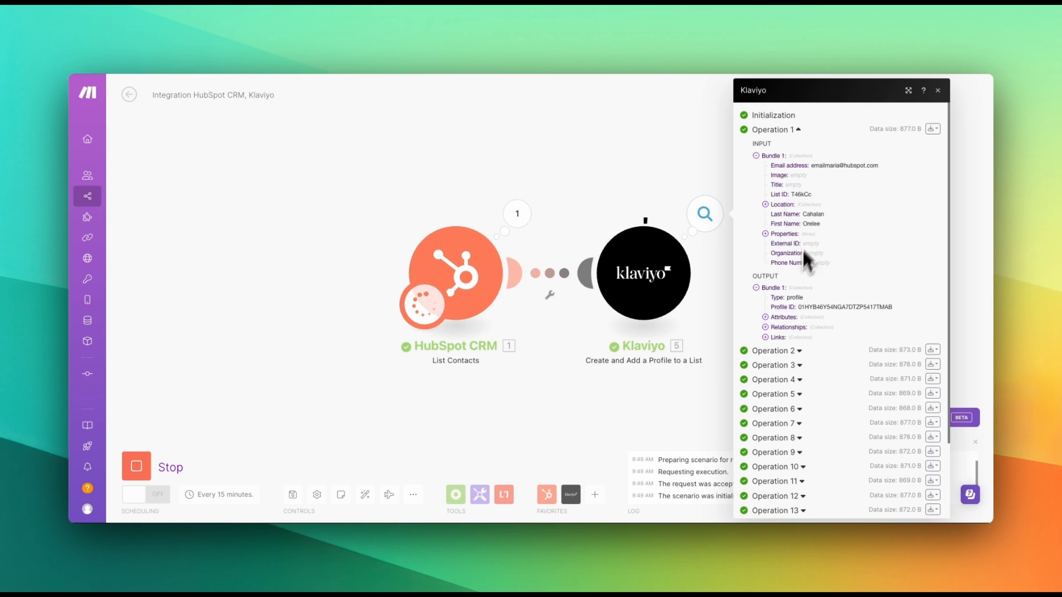
pyautogui.scroll(-1, 796, 310)
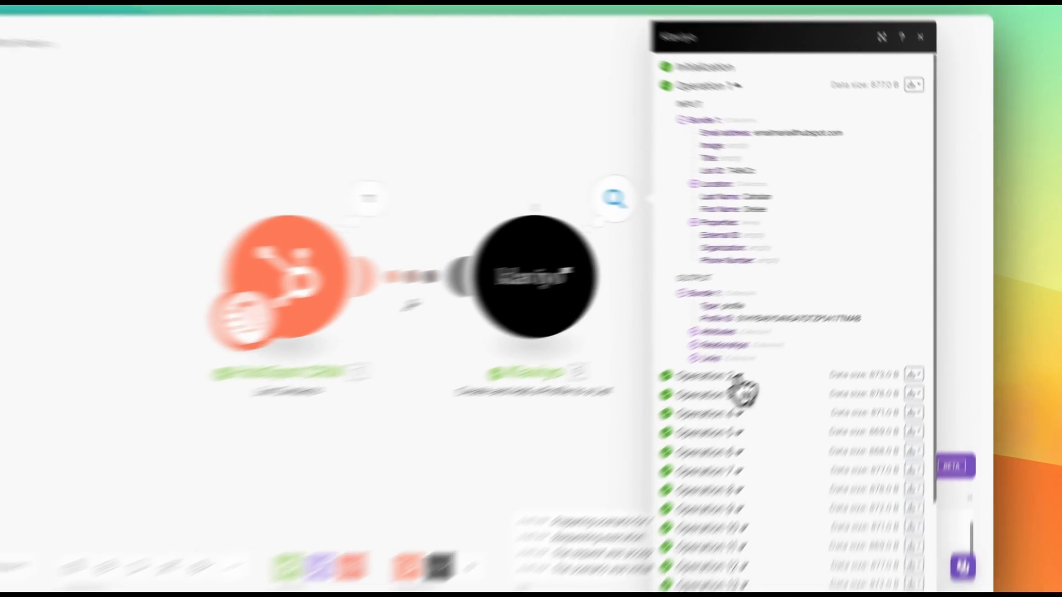
pyautogui.click(794, 350)
pyautogui.scroll(-5, 797, 387)
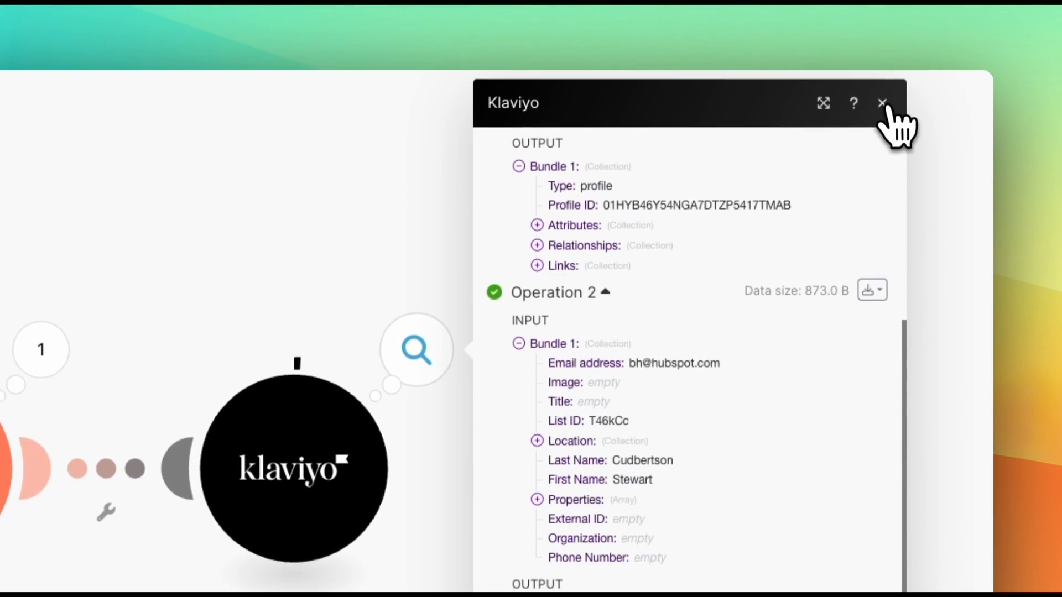
pyautogui.click(883, 103)
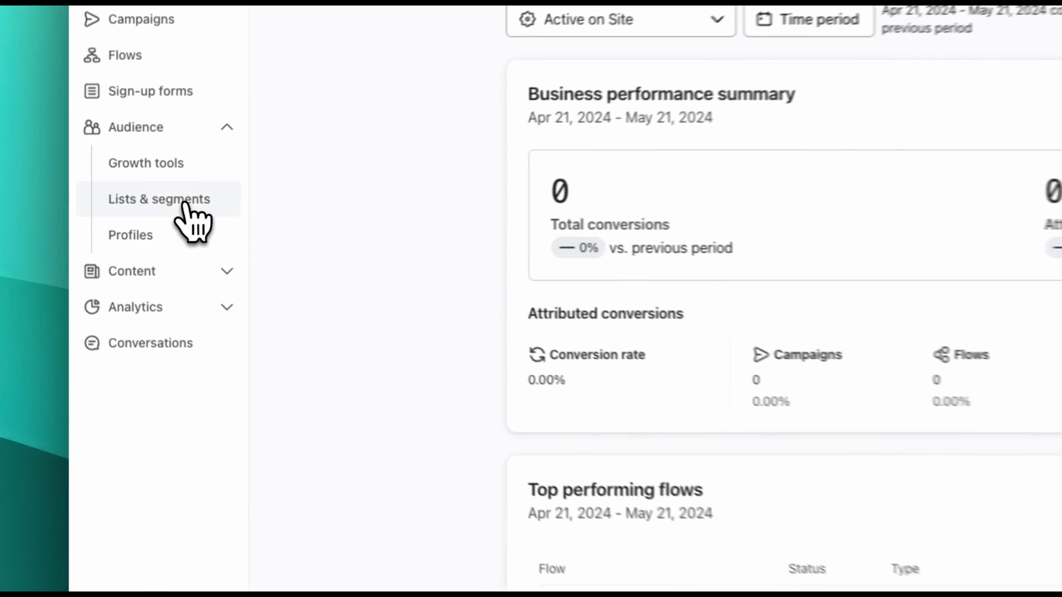
# - From Lists & segments, open New Hubspot Contacts and scroll its 79 members added May 20, 2024
pyautogui.click(186, 205)
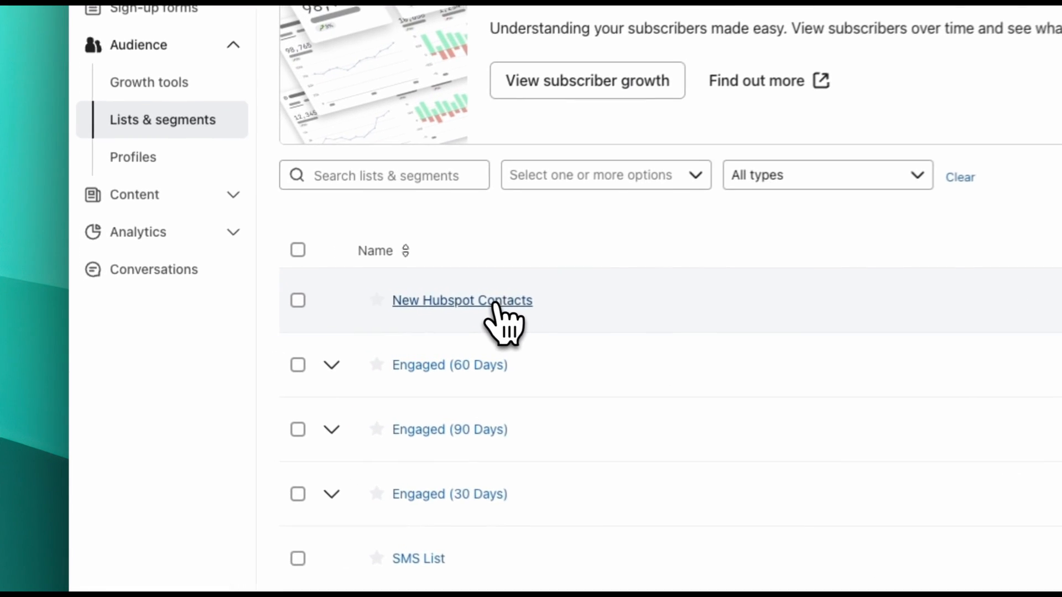
pyautogui.click(505, 302)
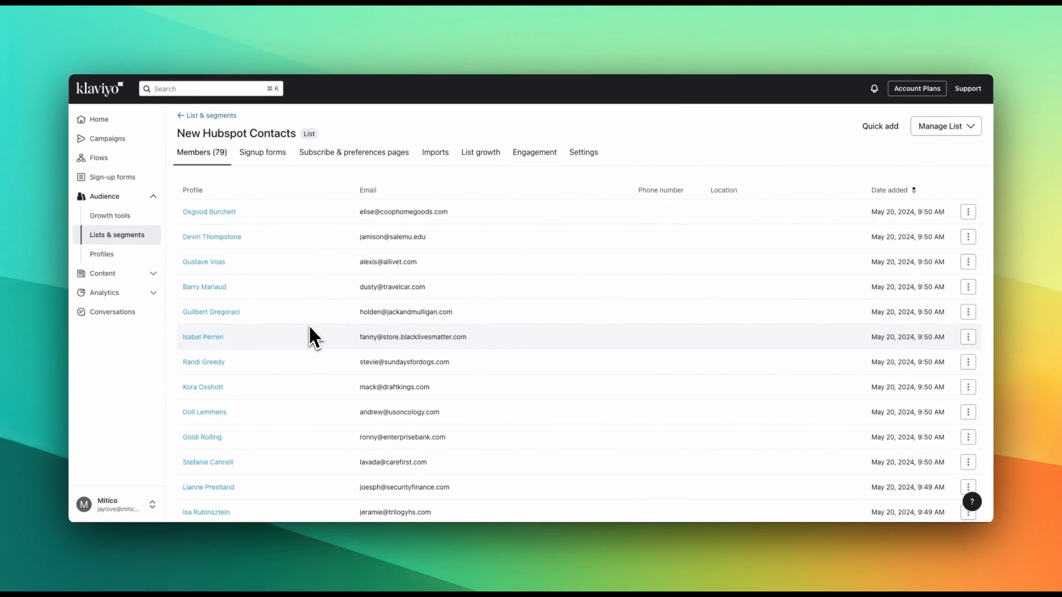
pyautogui.scroll(-3, 311, 330)
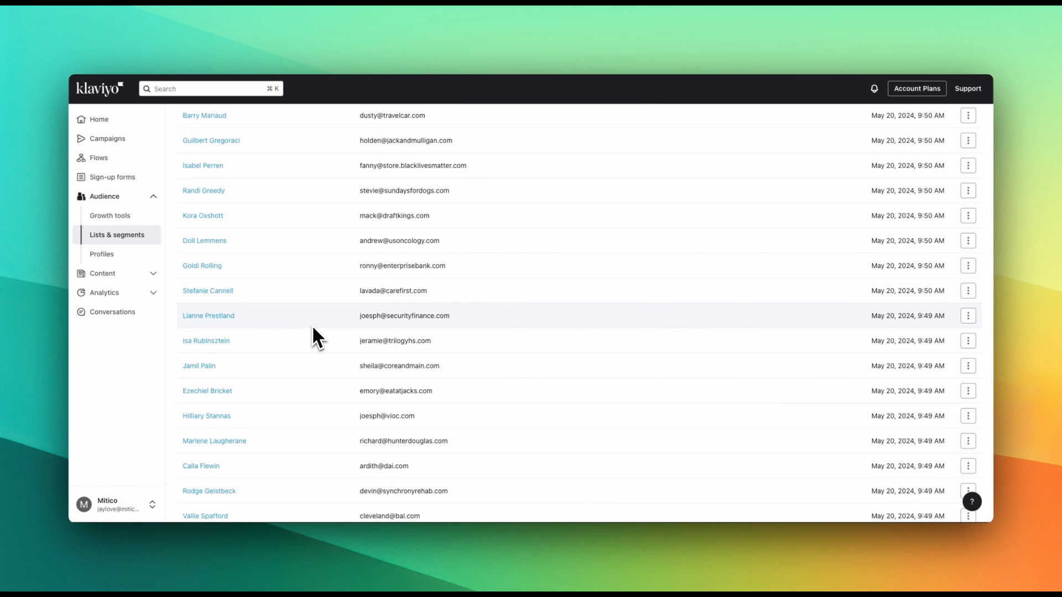
pyautogui.scroll(-1, 313, 329)
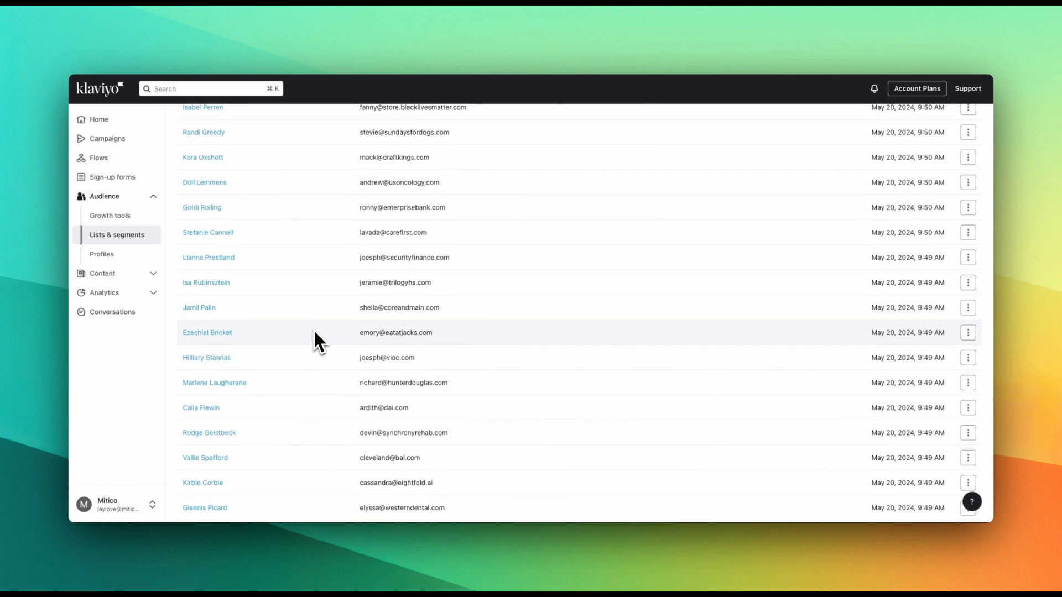